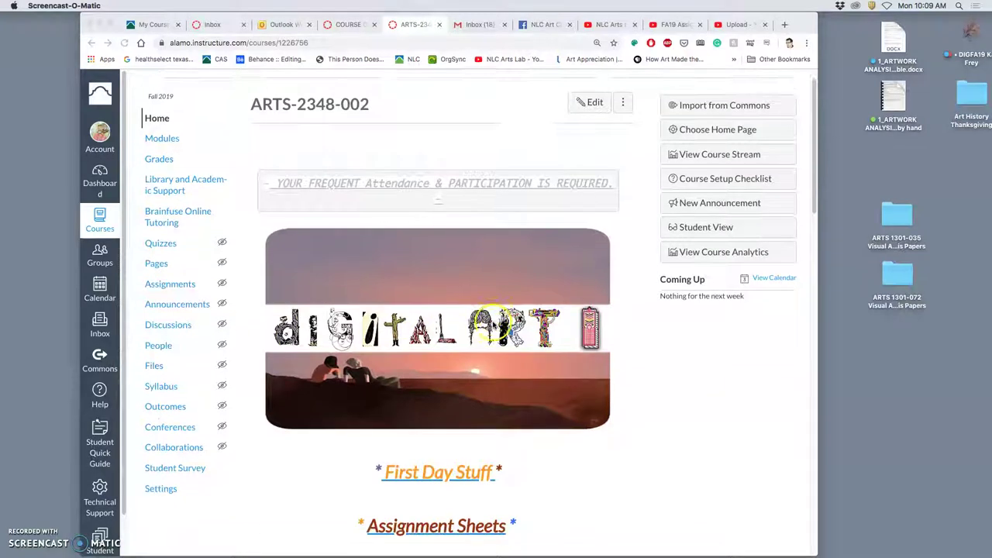
Open the Assignment Sheets page and preview the Assignment #9 Digital Painting PDF inline
click(470, 465)
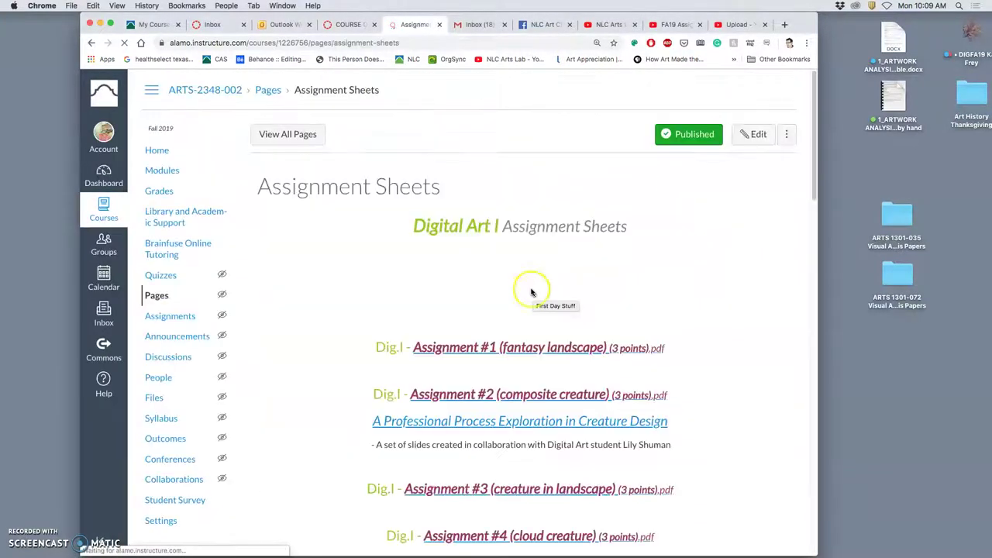
scroll(514, 279, down, 5)
scroll(514, 277, down, 10)
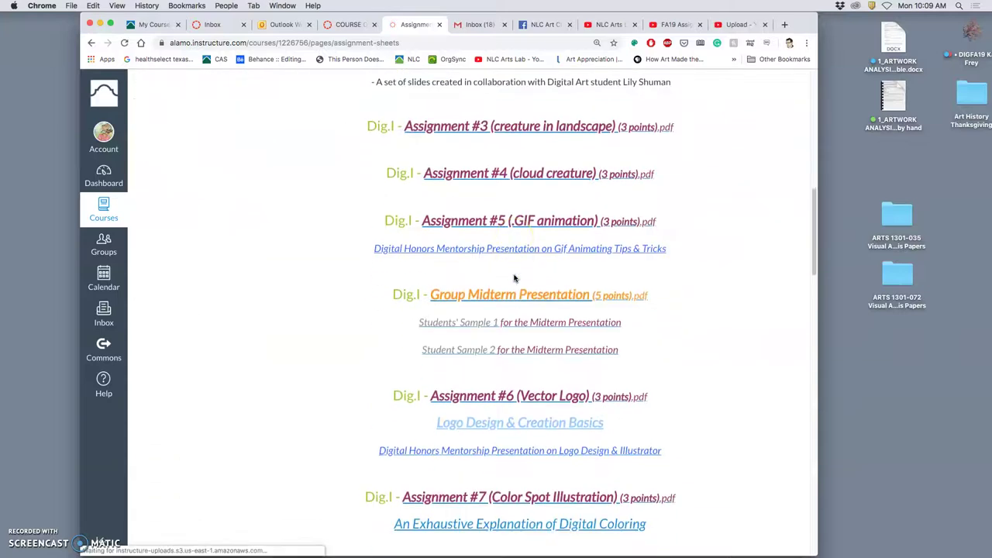
scroll(513, 276, down, 2)
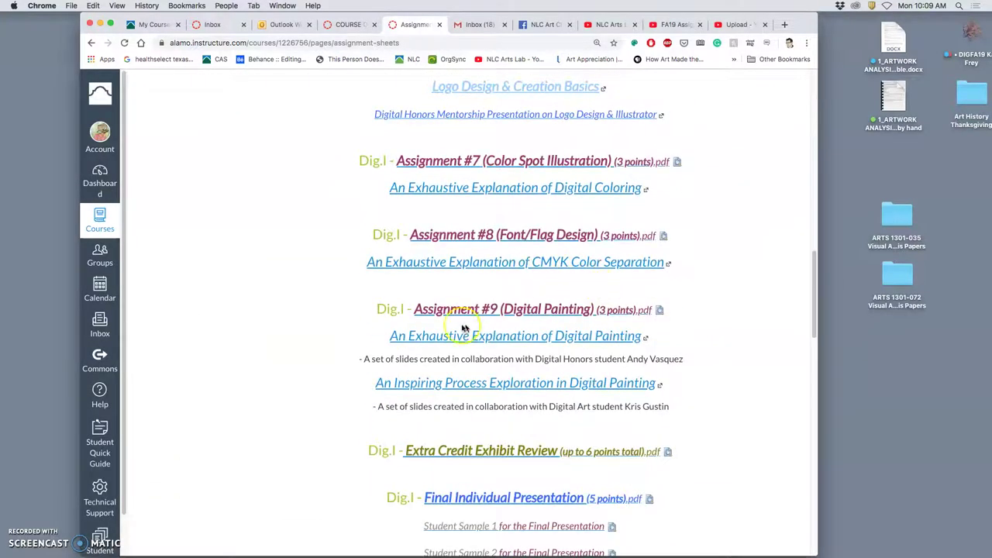
click(548, 317)
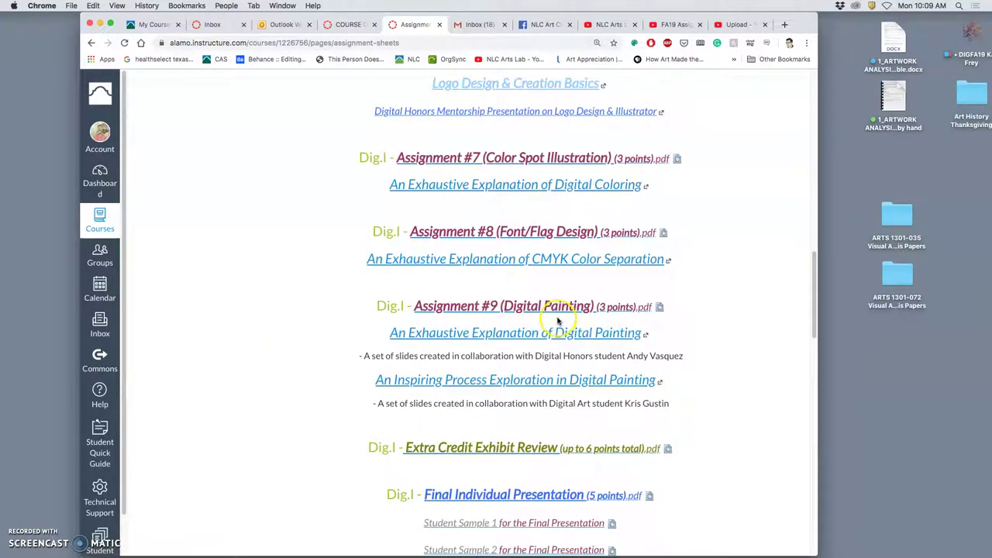
scroll(551, 314, down, 1)
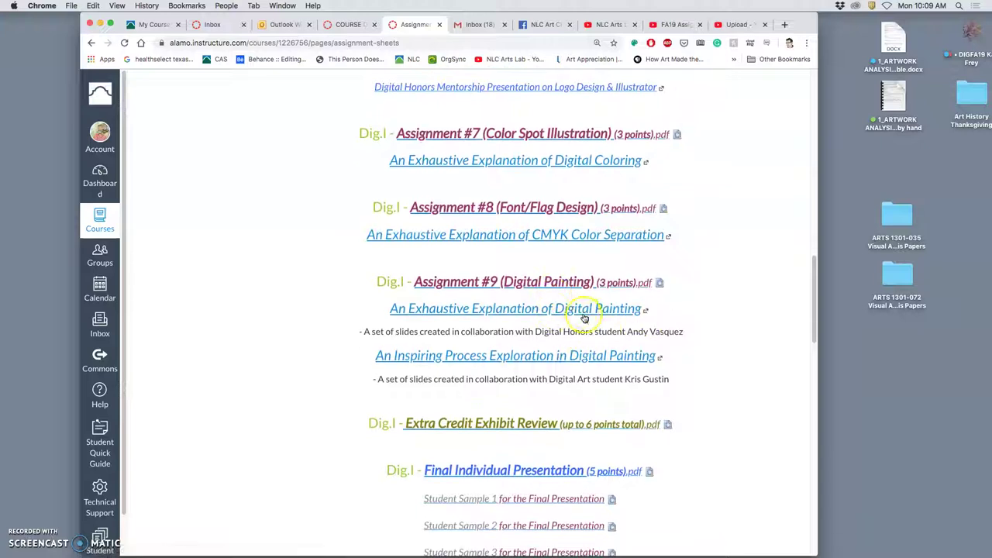
click(658, 283)
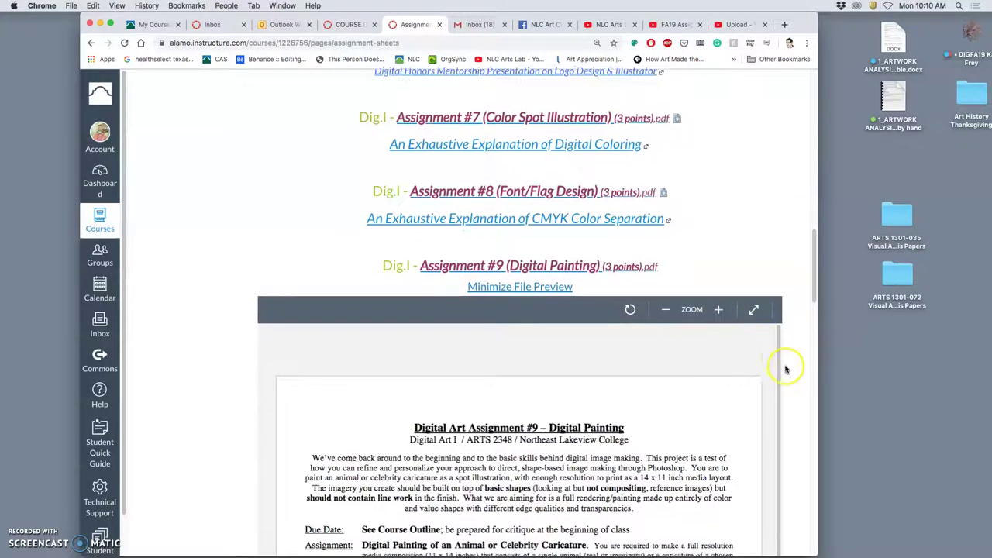
scroll(781, 363, down, 3)
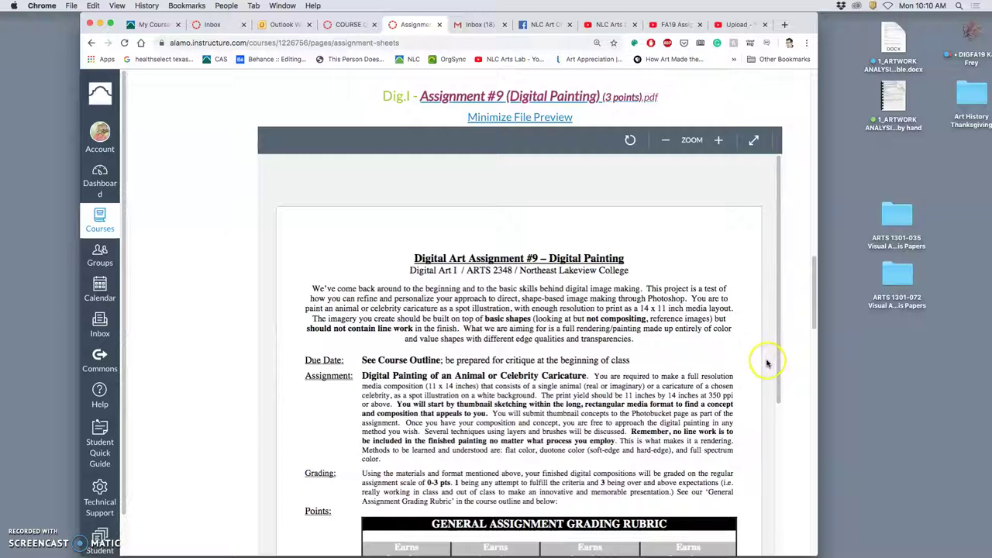
scroll(765, 359, down, 1)
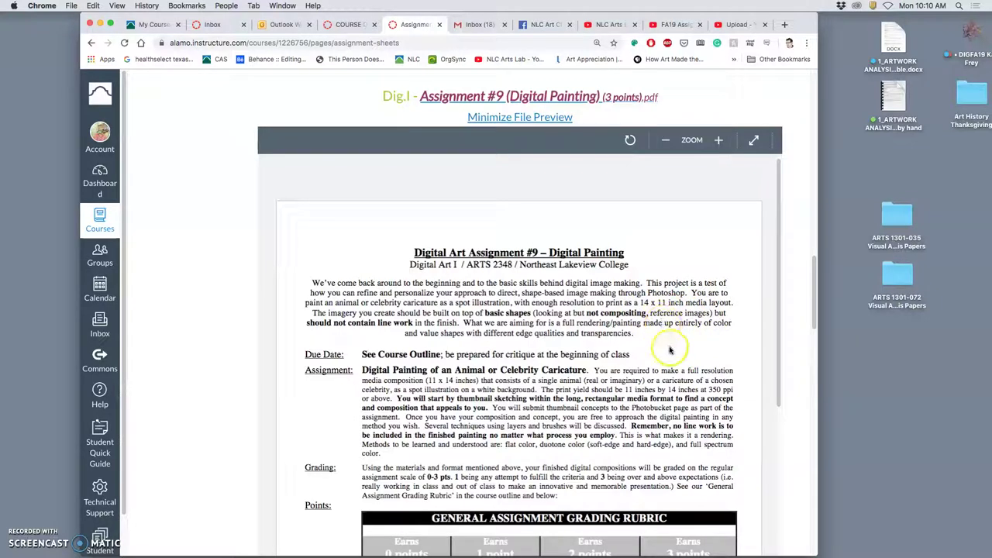
scroll(664, 352, down, 5)
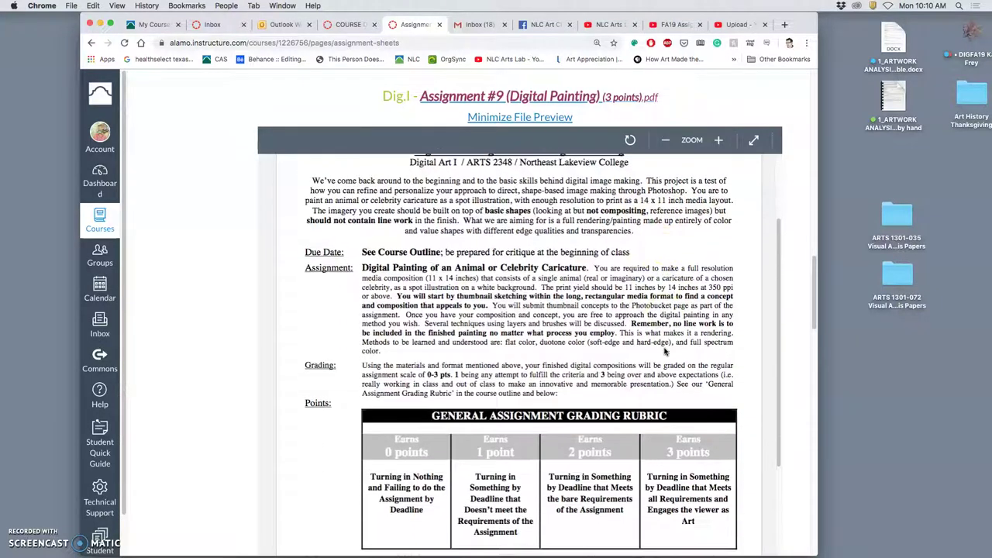
scroll(664, 353, down, 5)
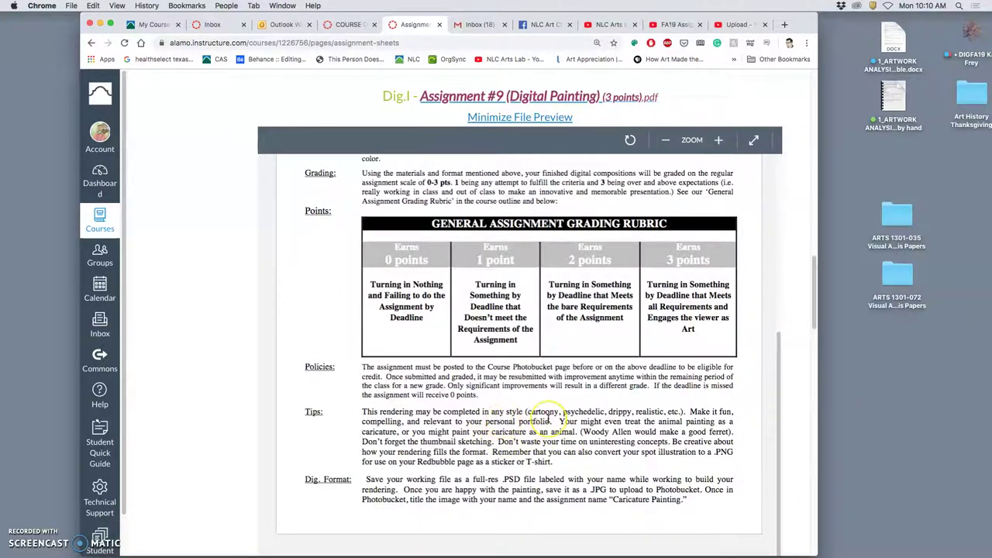
scroll(548, 419, up, 10)
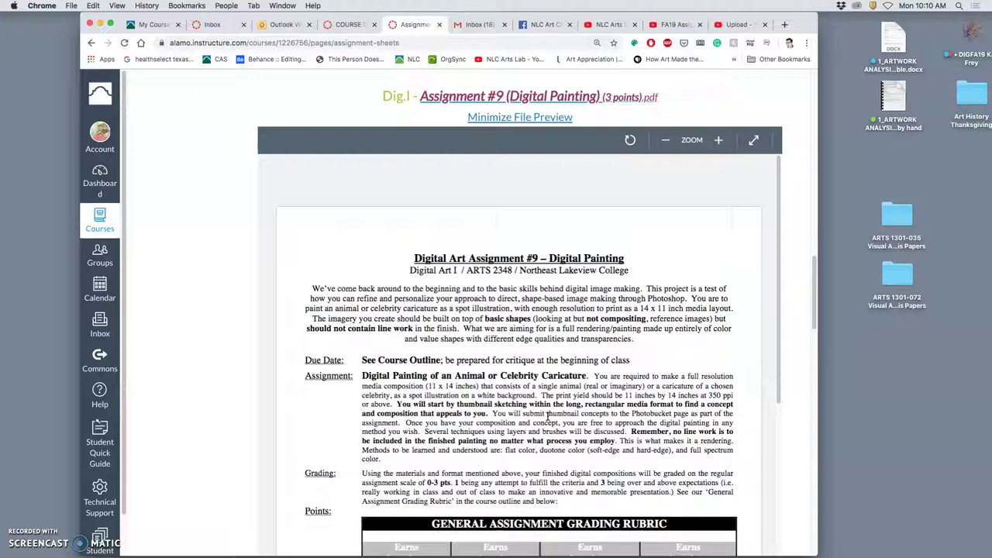
scroll(565, 362, down, 5)
scroll(566, 362, down, 1)
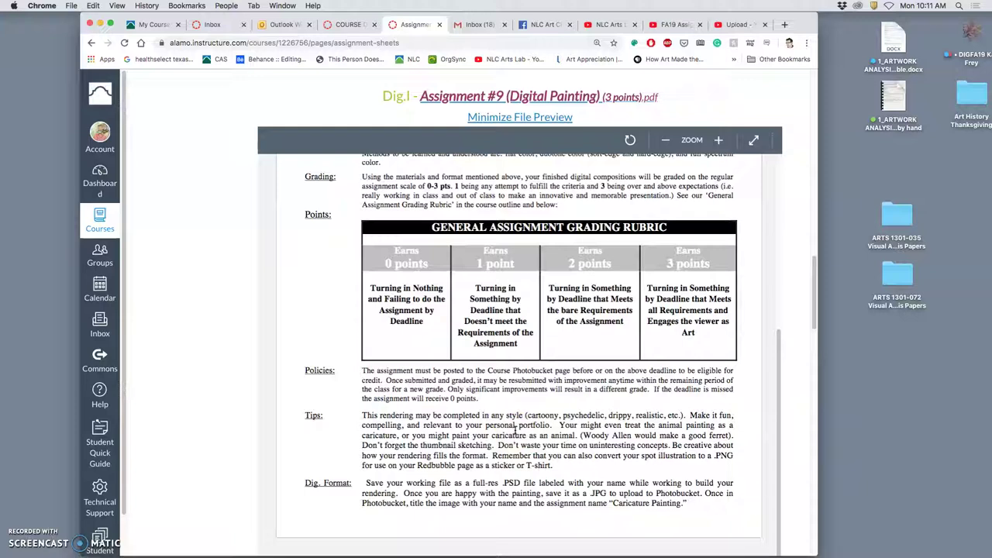
scroll(516, 425, up, 8)
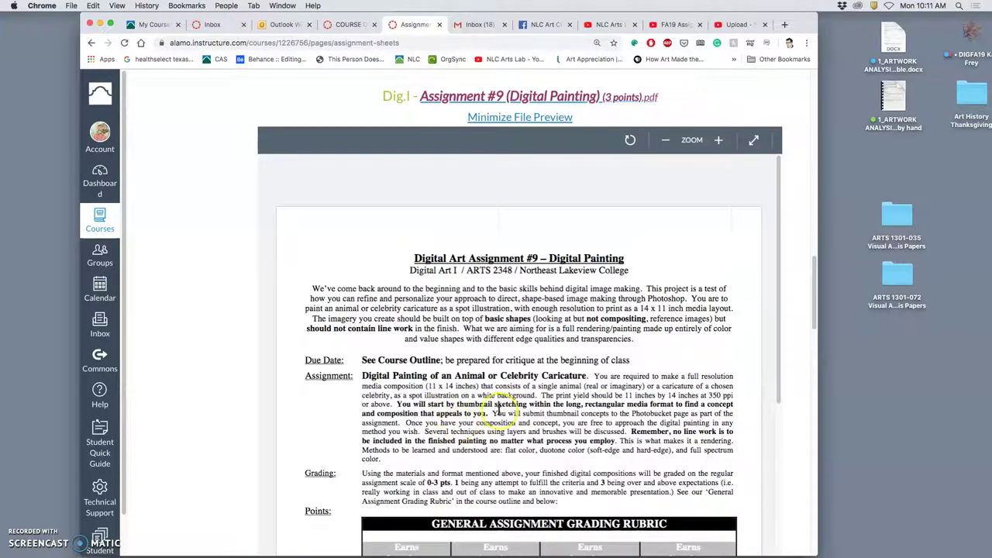
scroll(815, 326, down, 1)
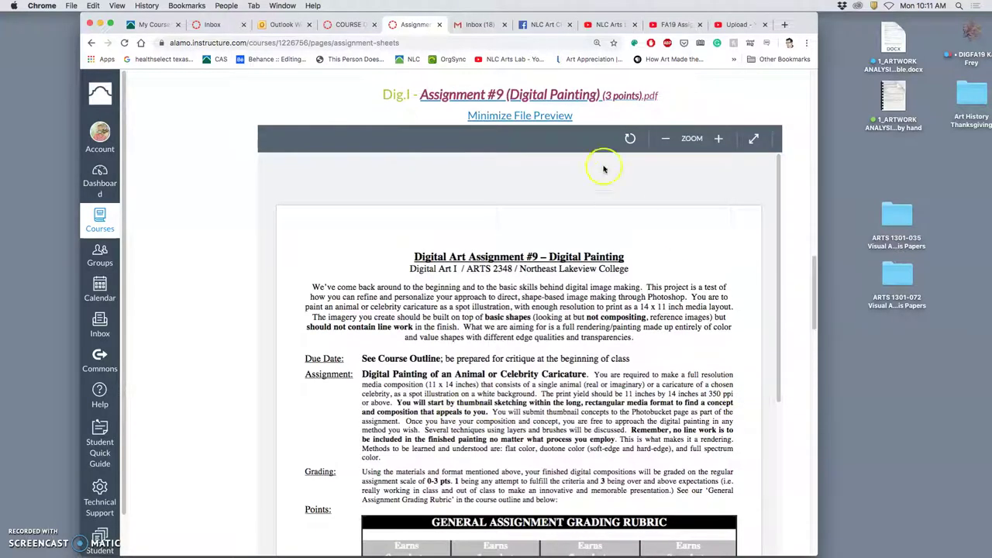
Collapse the handout preview, open the digital painting process slides, then switch to Introduction to Digital Painting
click(538, 118)
click(518, 124)
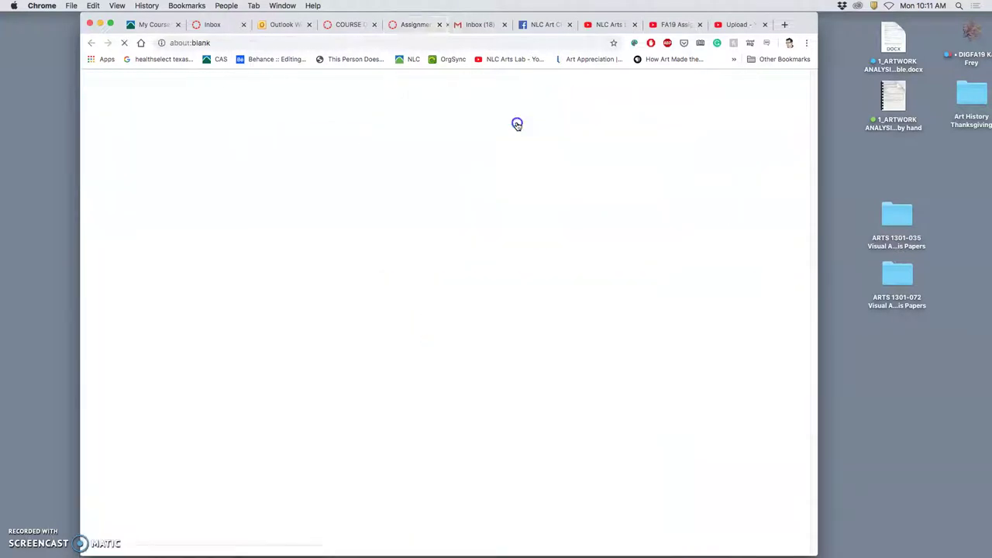
click(392, 24)
click(492, 159)
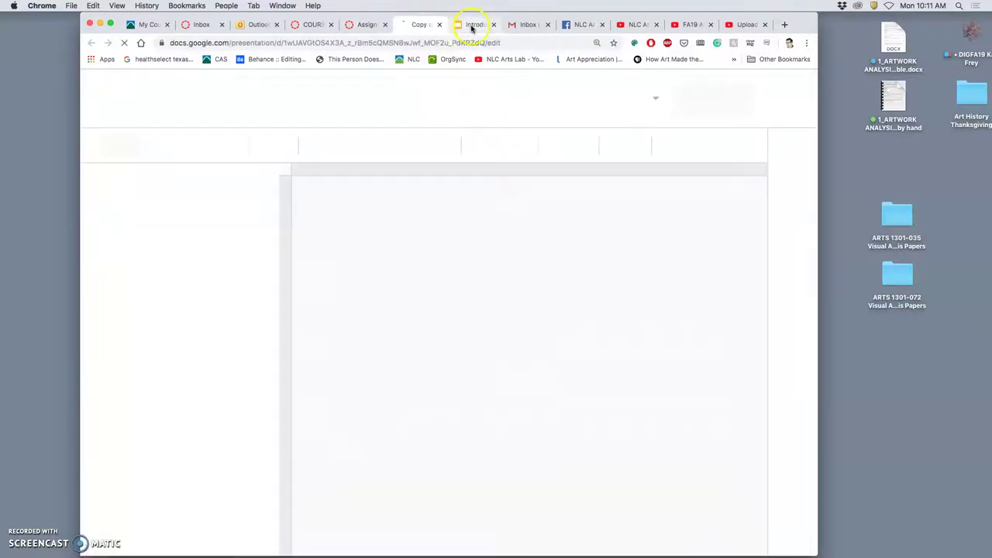
drag(472, 24, 423, 24)
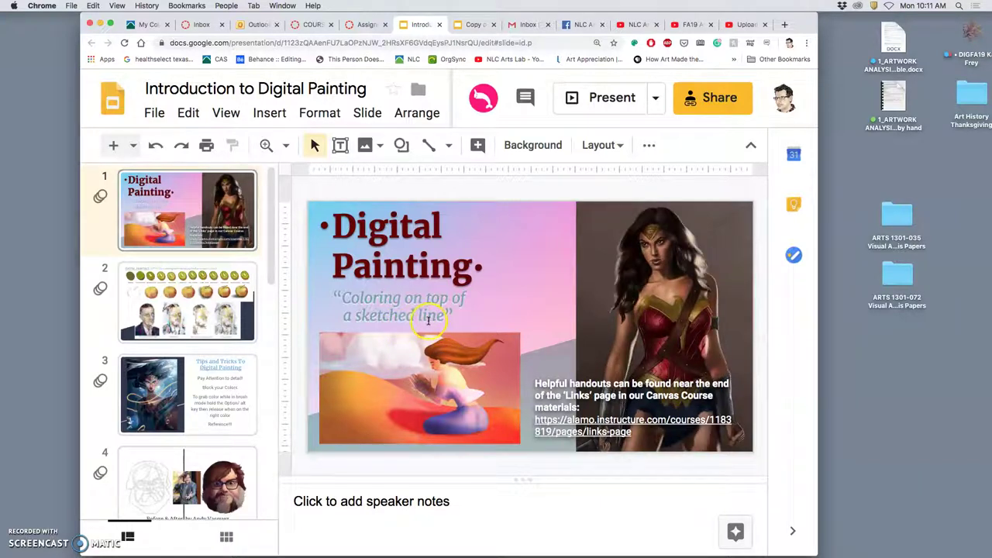
Page through slides 2 to 11, from the apples and portraits to the Let the Games Begin dragon
click(222, 293)
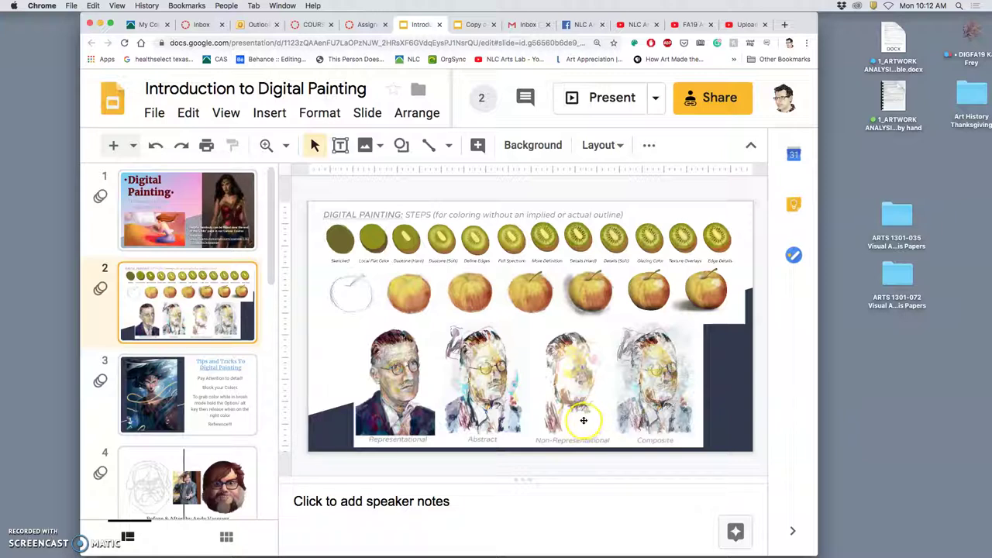
click(245, 400)
click(245, 481)
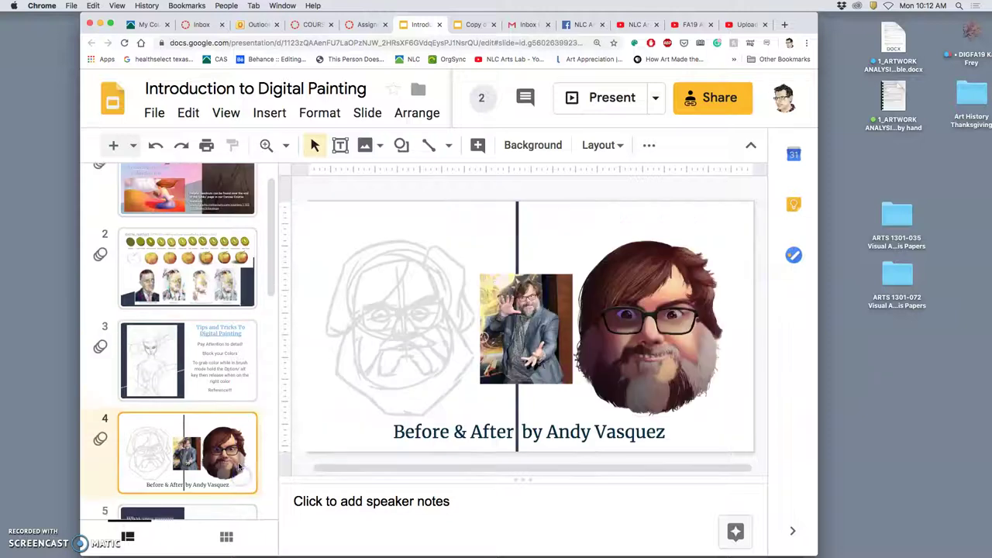
scroll(239, 465, down, 5)
click(230, 454)
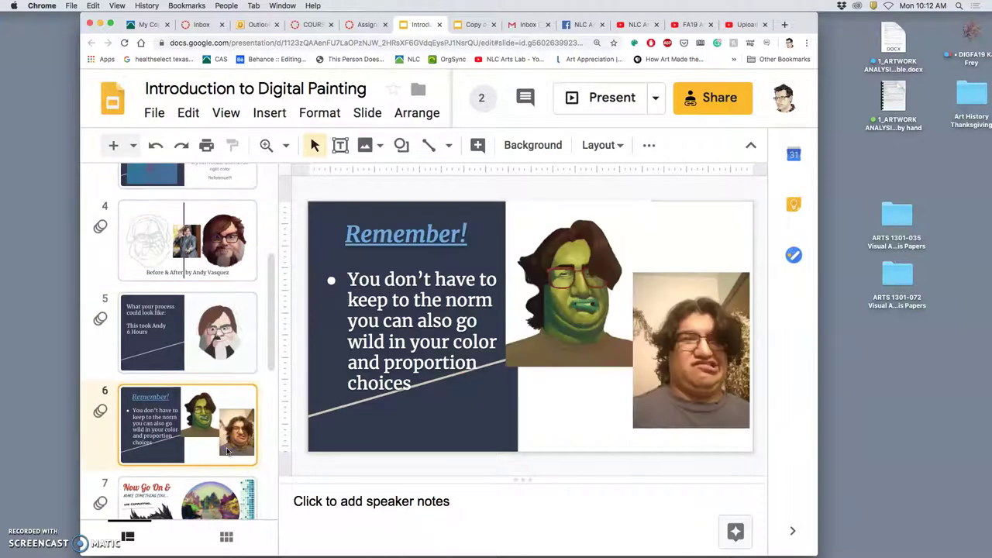
scroll(221, 457, down, 5)
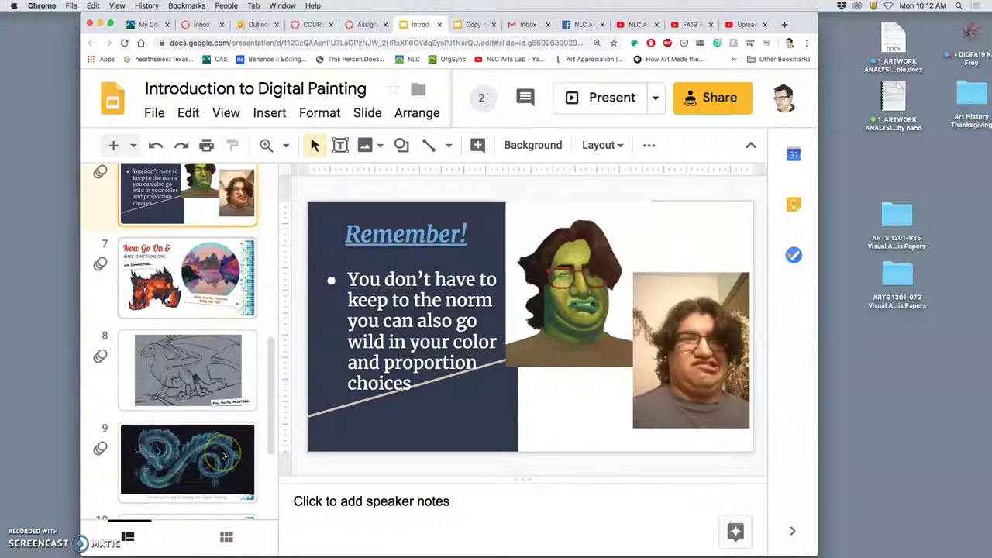
click(216, 447)
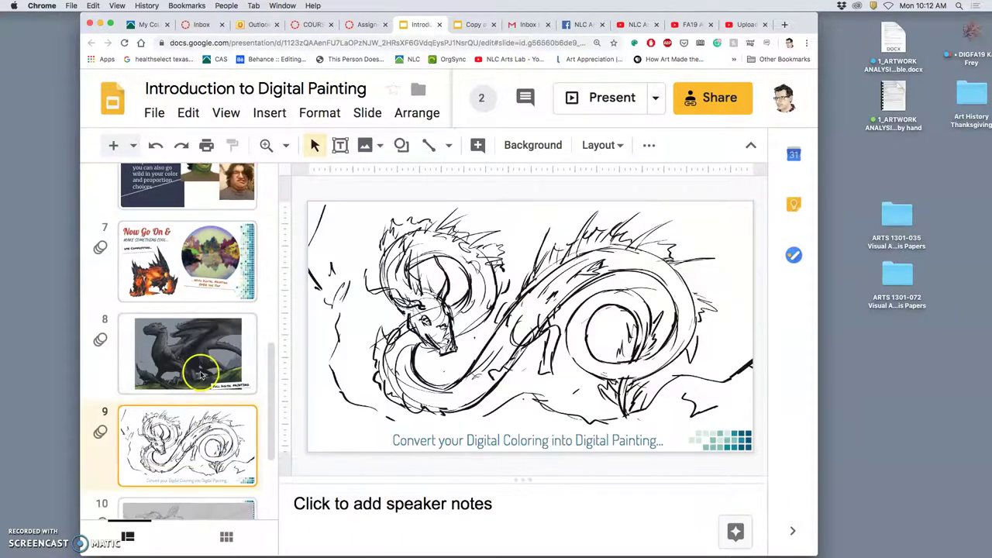
scroll(218, 419, down, 3)
click(218, 419)
scroll(225, 421, down, 1)
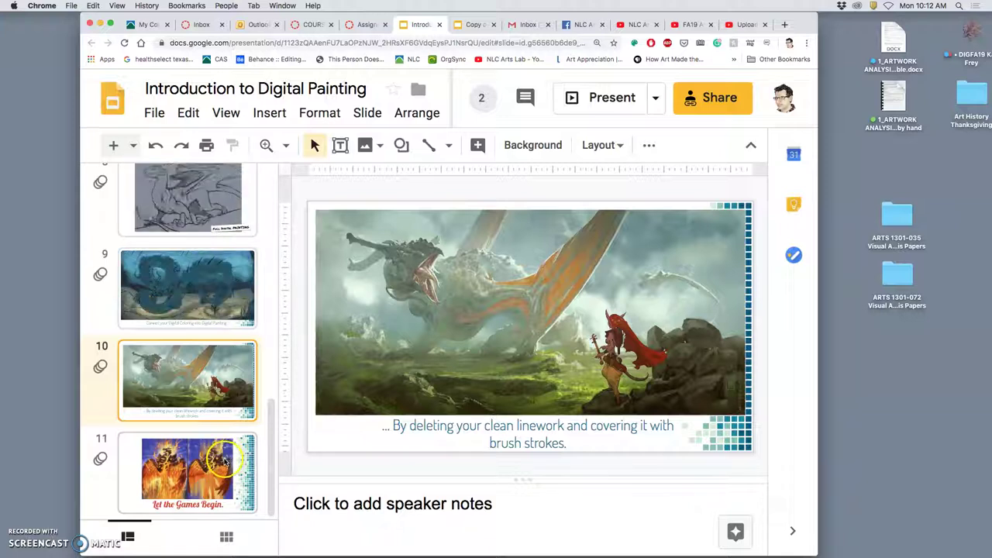
click(225, 461)
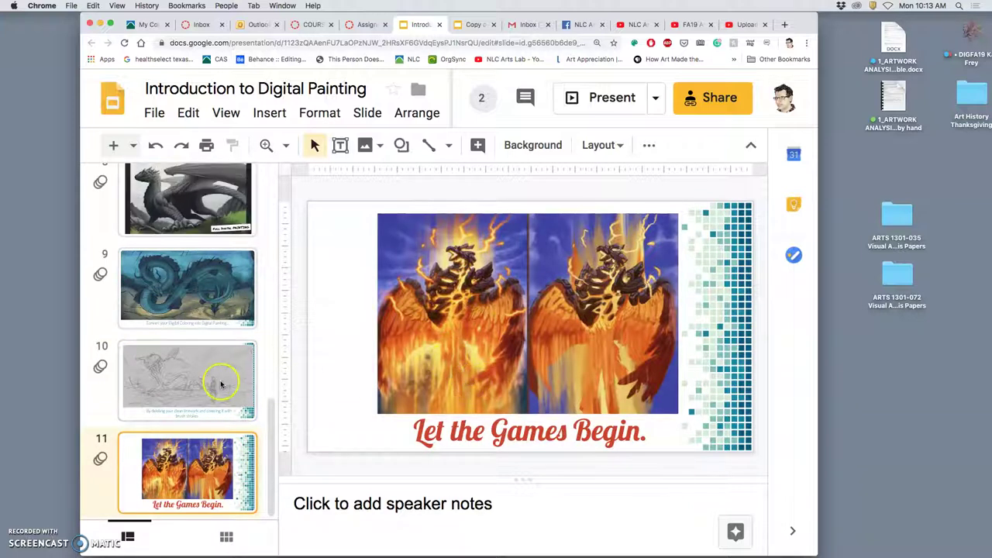
Switch to the copied artist presentation and view its title and Artist Introduction slides
click(469, 25)
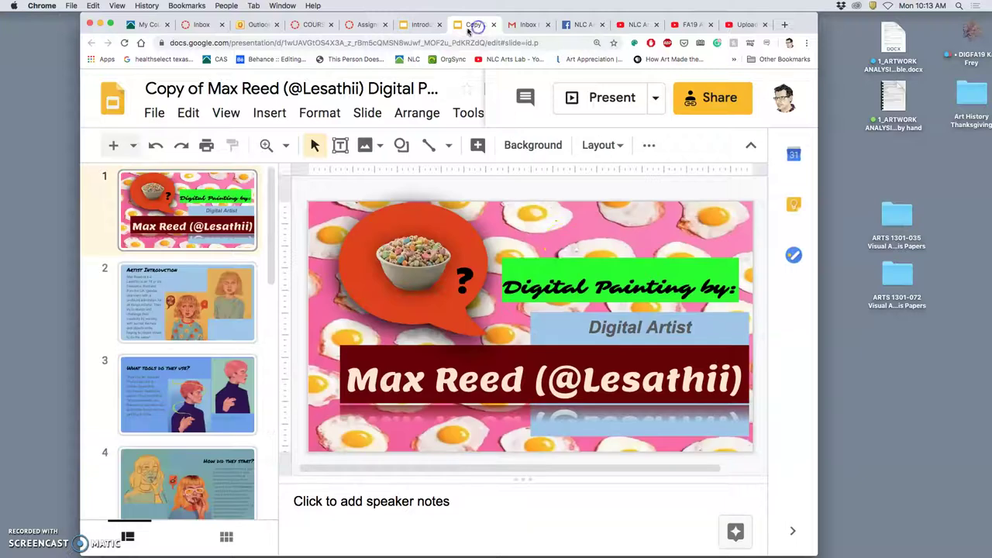
click(219, 248)
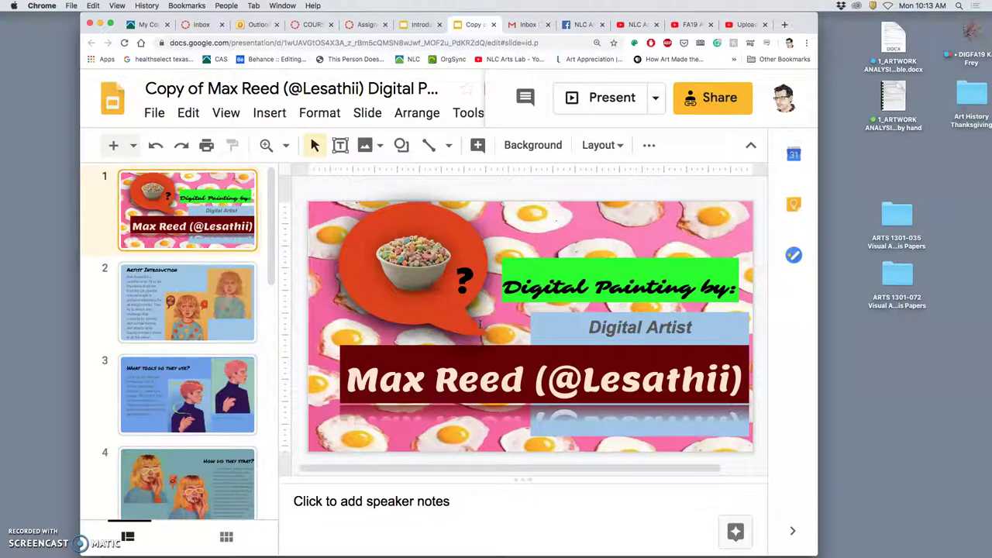
click(194, 313)
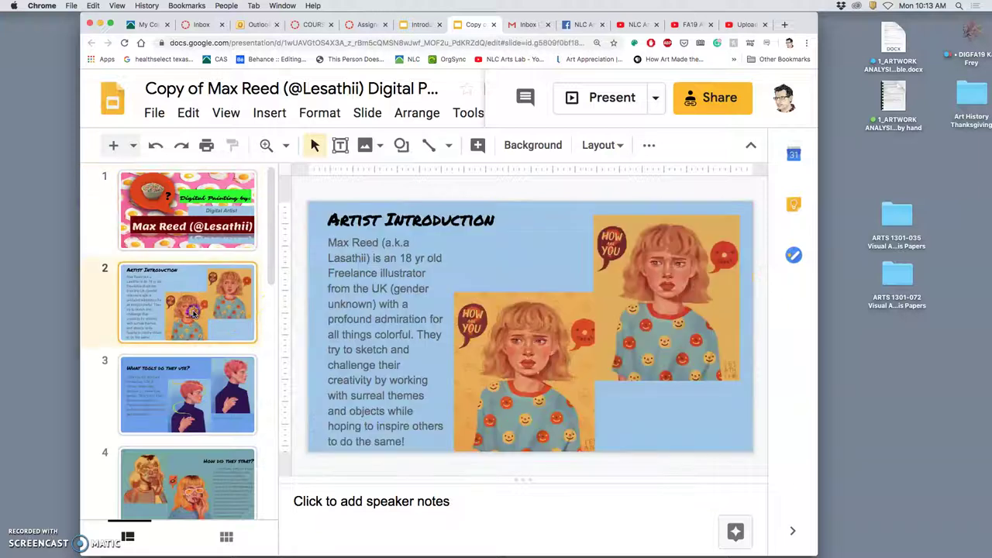
click(387, 334)
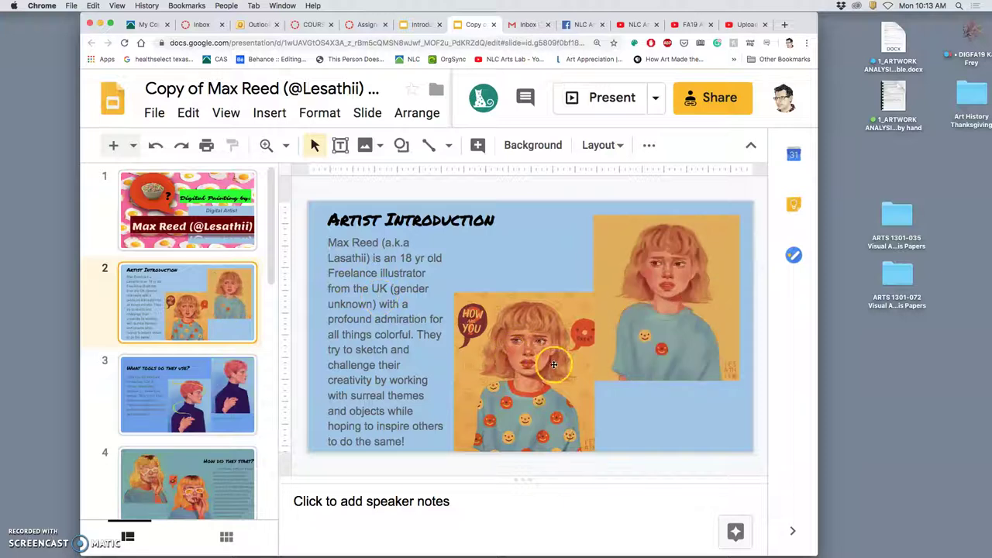
View the What tools do they use?, How did they start? and Painting Process slides
click(216, 395)
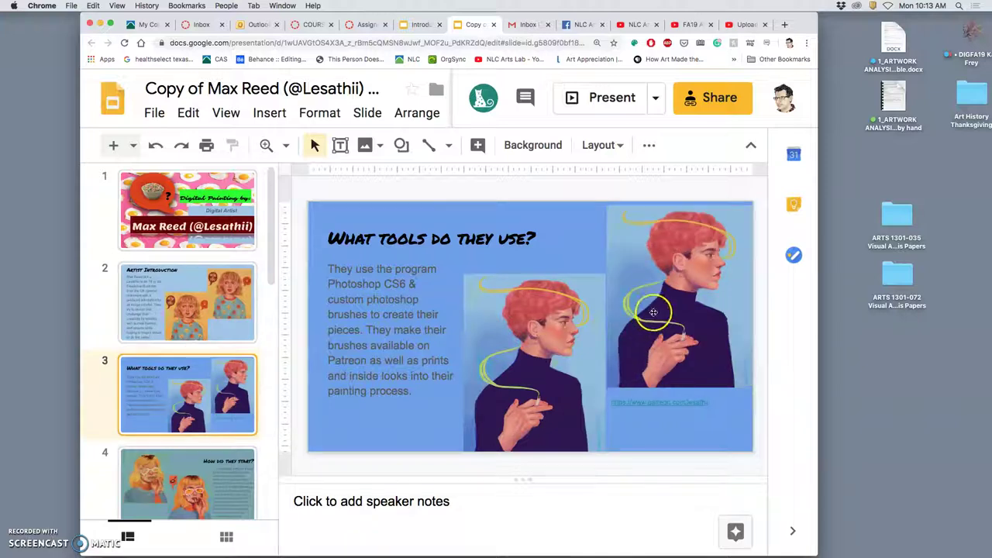
click(233, 455)
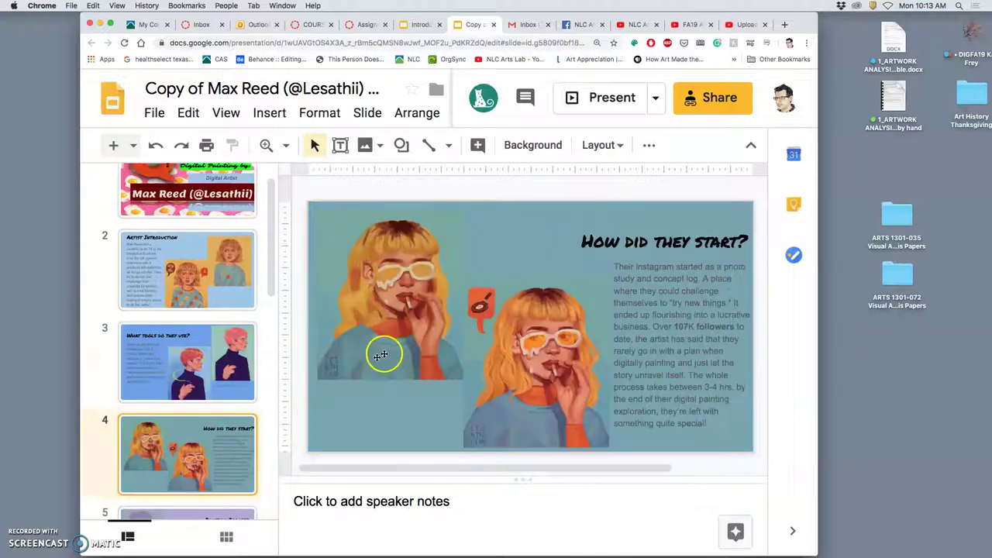
scroll(213, 364, down, 3)
click(213, 373)
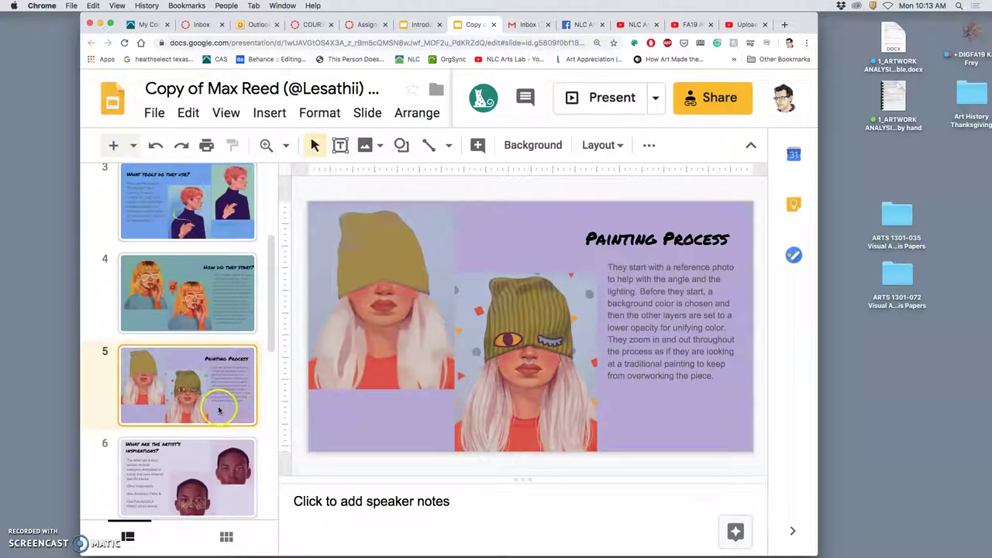
scroll(216, 409, down, 1)
scroll(216, 408, down, 10)
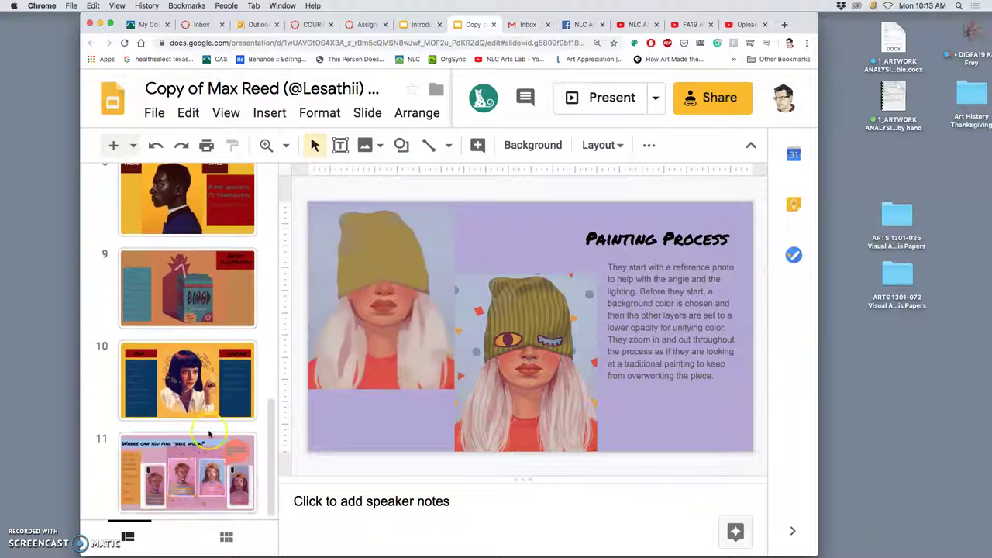
click(205, 302)
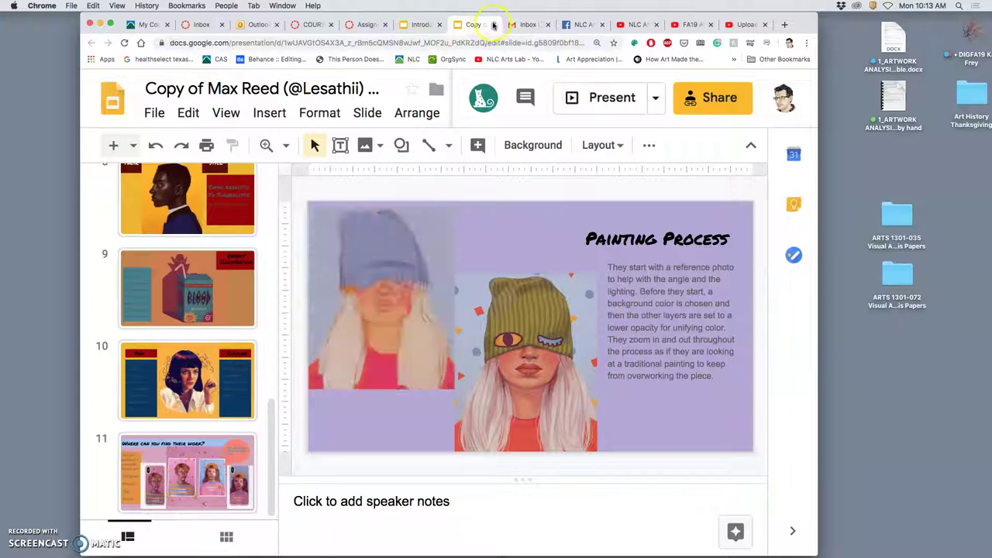
Hide Chrome, open the Bishop Desmond Tutu folder, and open Desmond-tutu.jpg in Preview
click(100, 24)
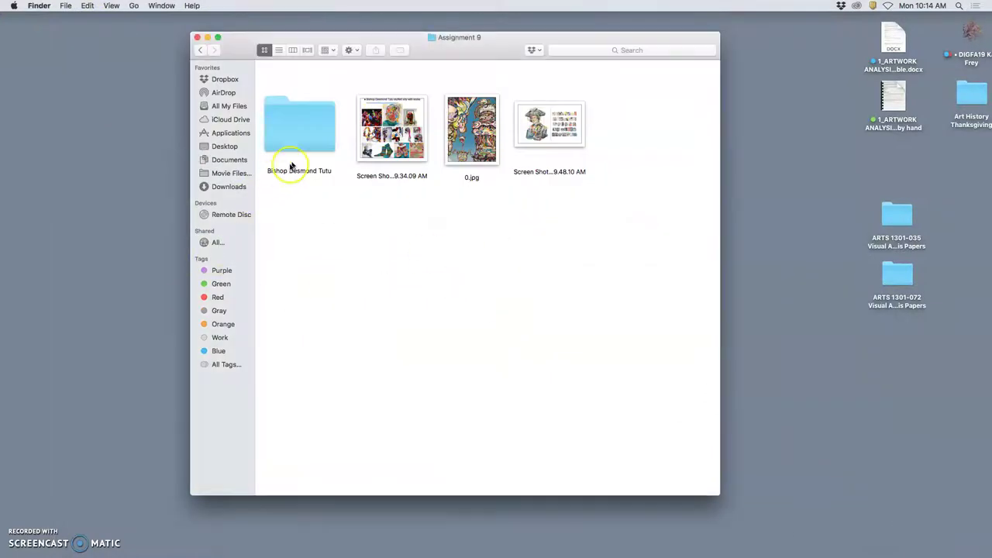
double_click(296, 147)
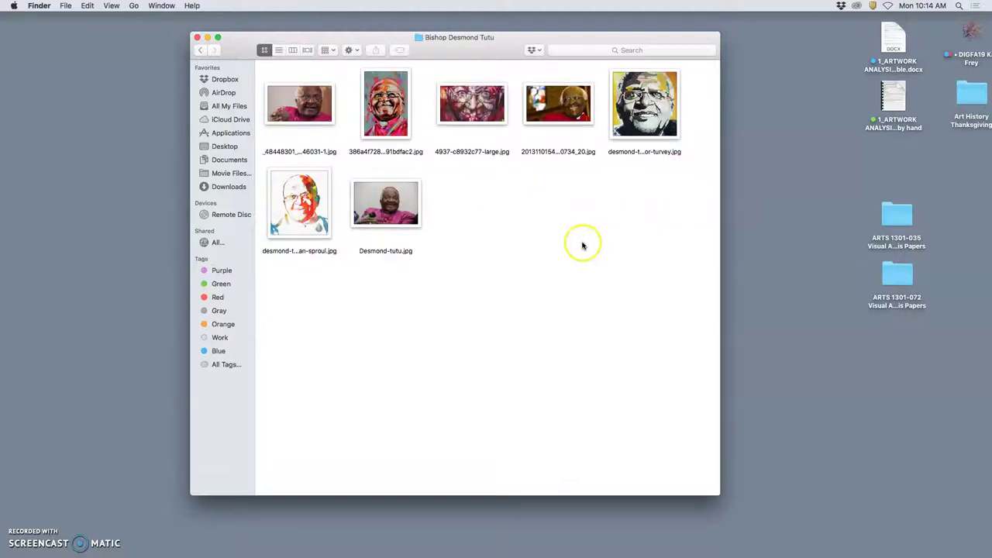
click(396, 213)
double_click(396, 214)
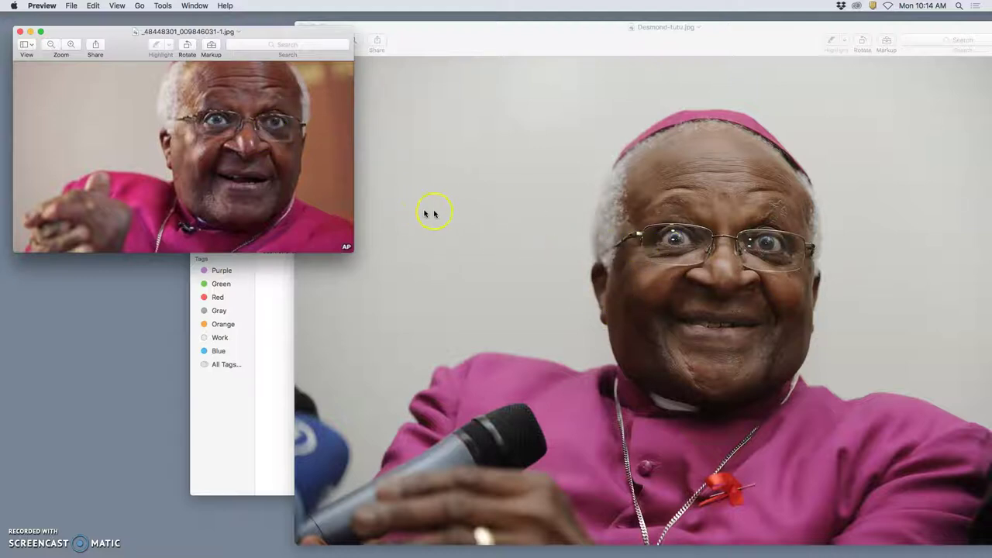
Close the small cropped and microphone portrait windows, then open the smiling red-robed portrait
click(20, 32)
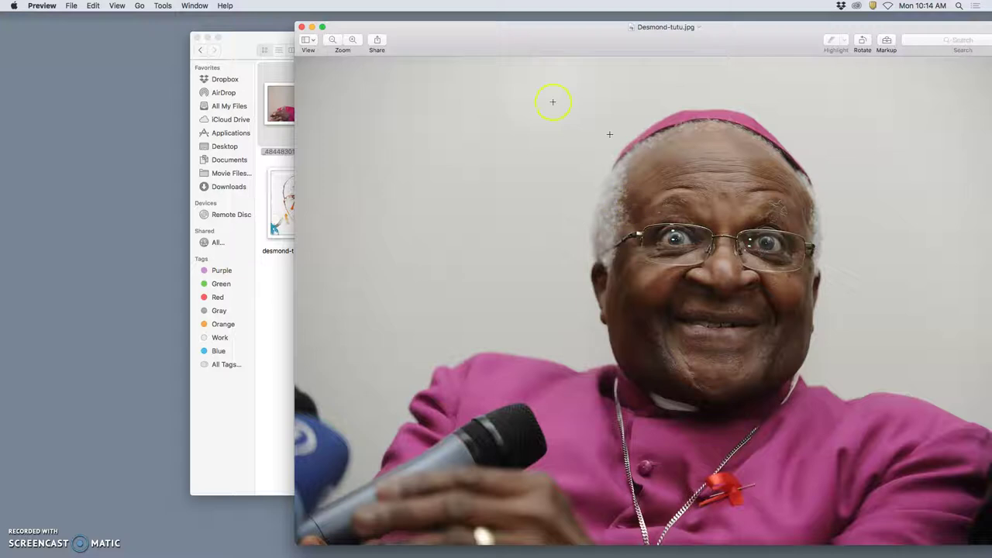
click(302, 27)
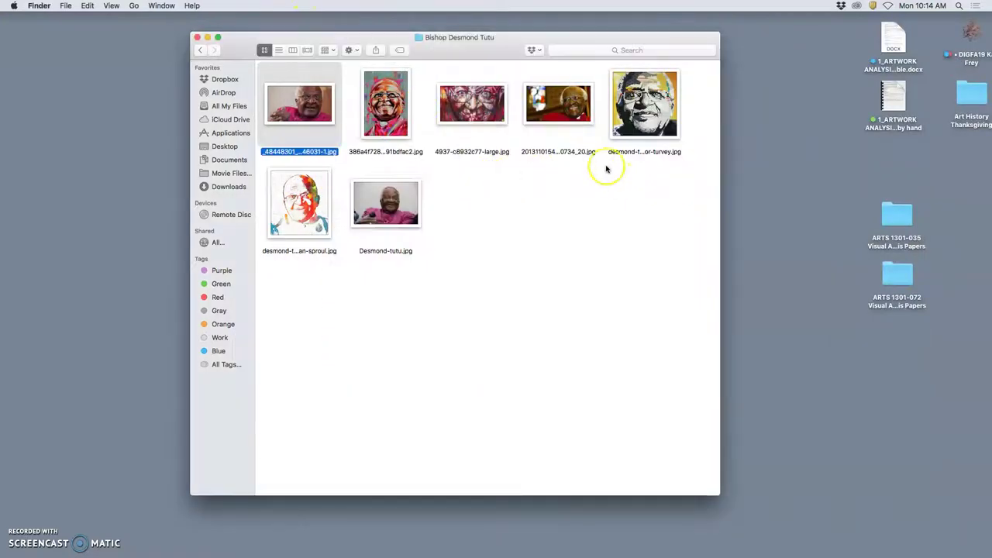
double_click(567, 109)
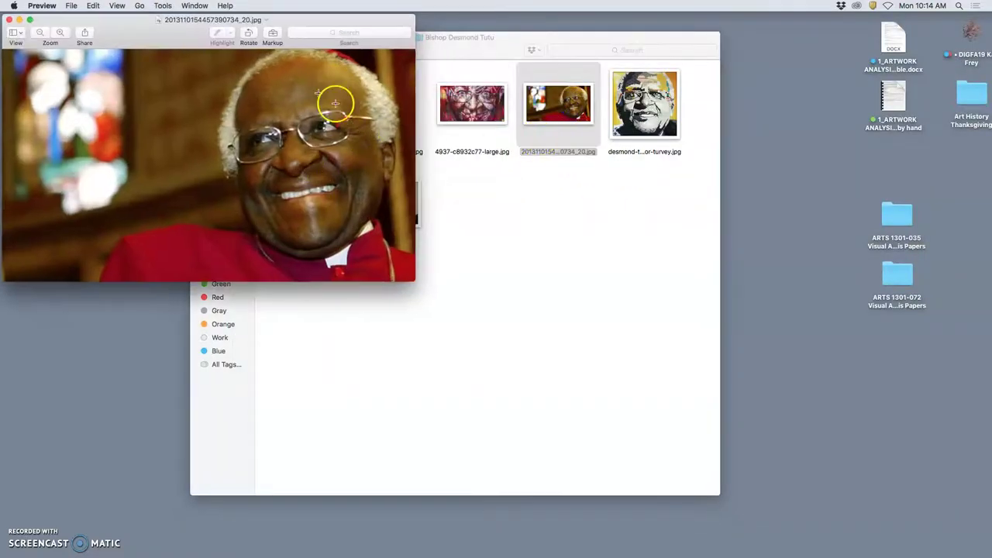
click(64, 98)
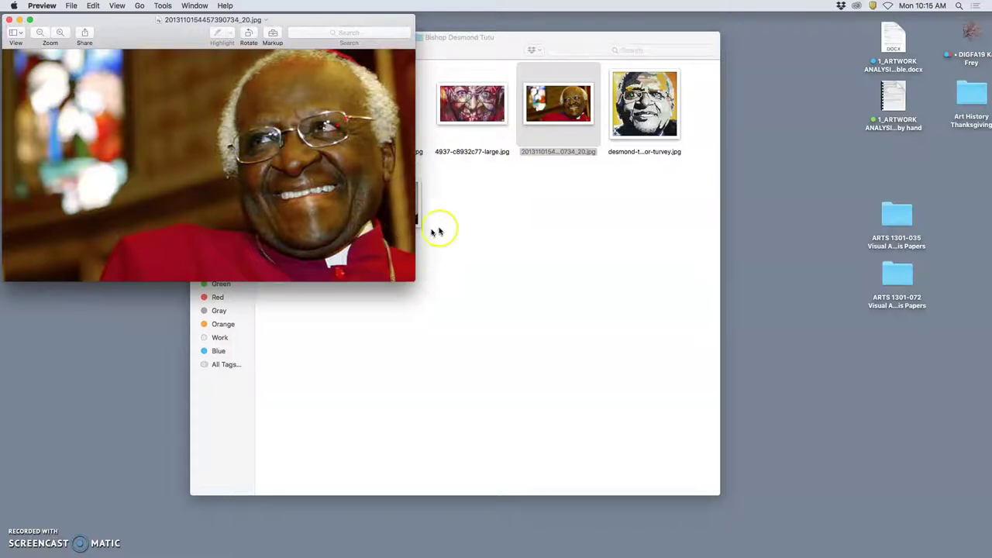
click(465, 223)
Open the painted, 4937-c8932c77-large.jpg, collage and watercolour portraits in Preview
double_click(398, 126)
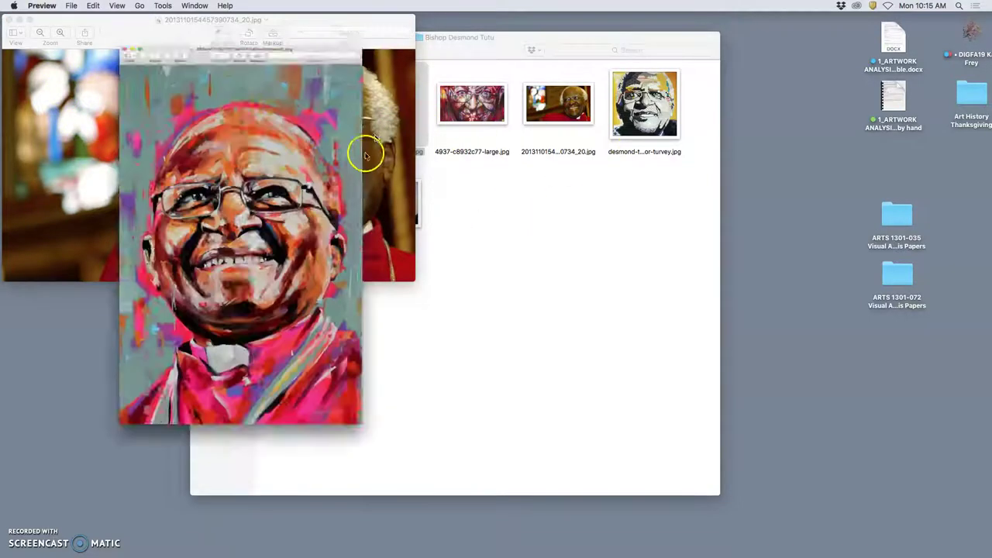
double_click(471, 103)
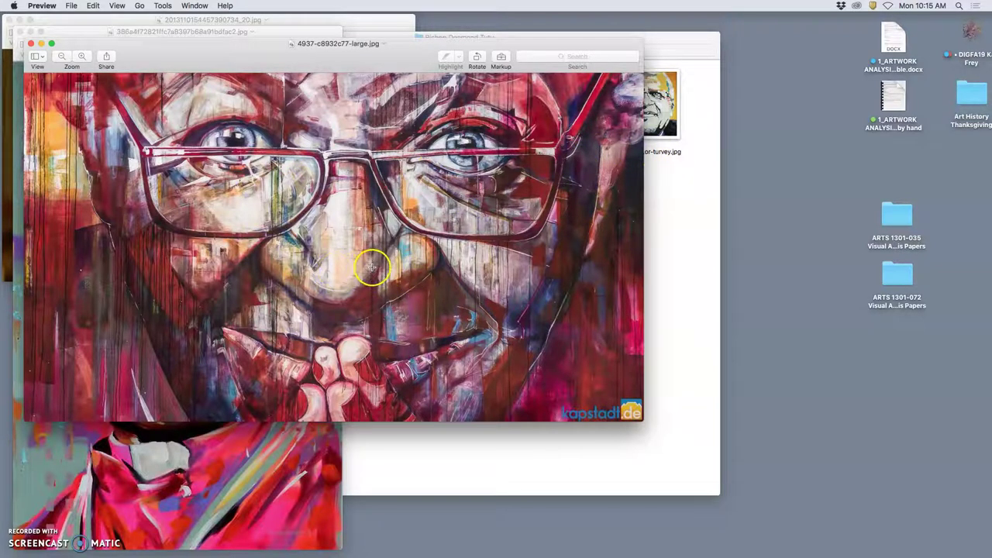
click(270, 465)
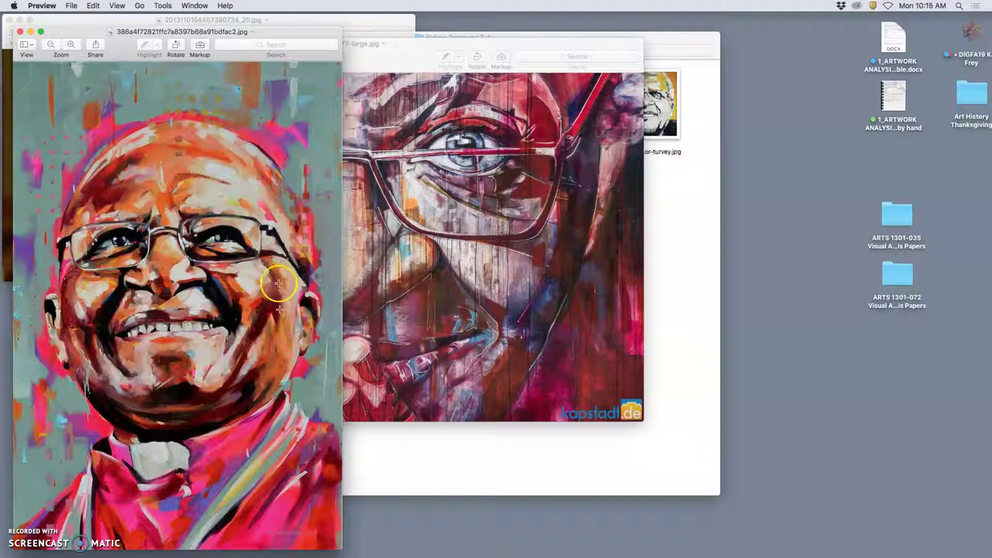
double_click(663, 116)
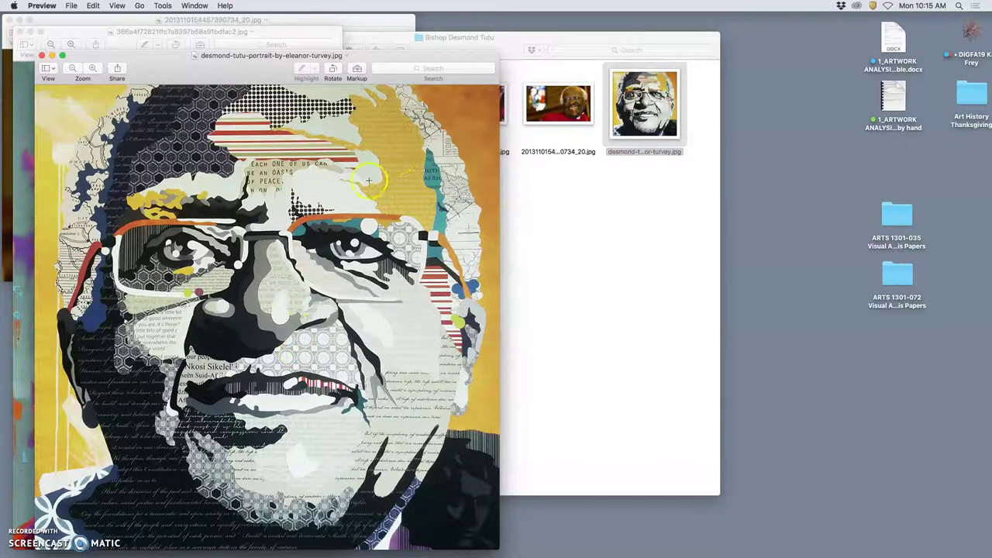
click(577, 264)
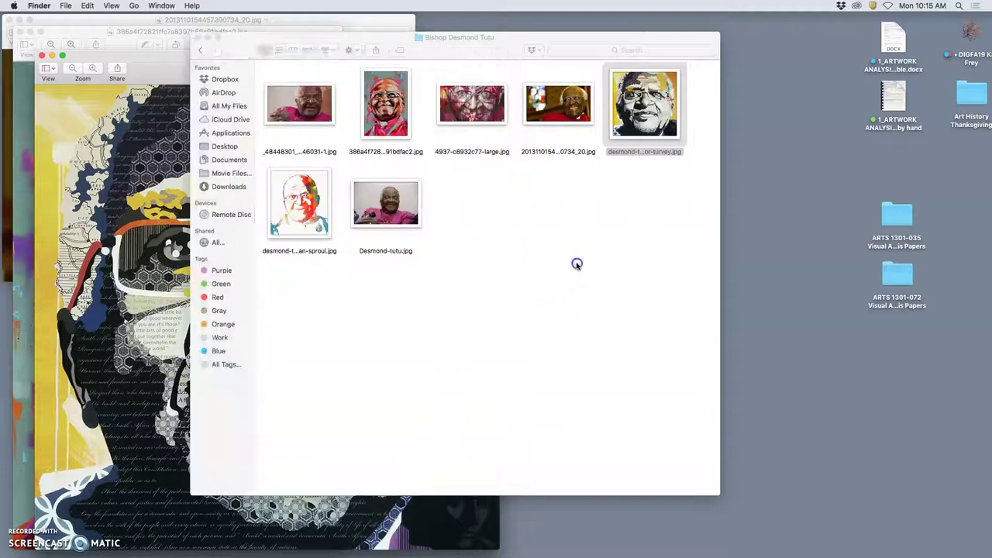
double_click(323, 239)
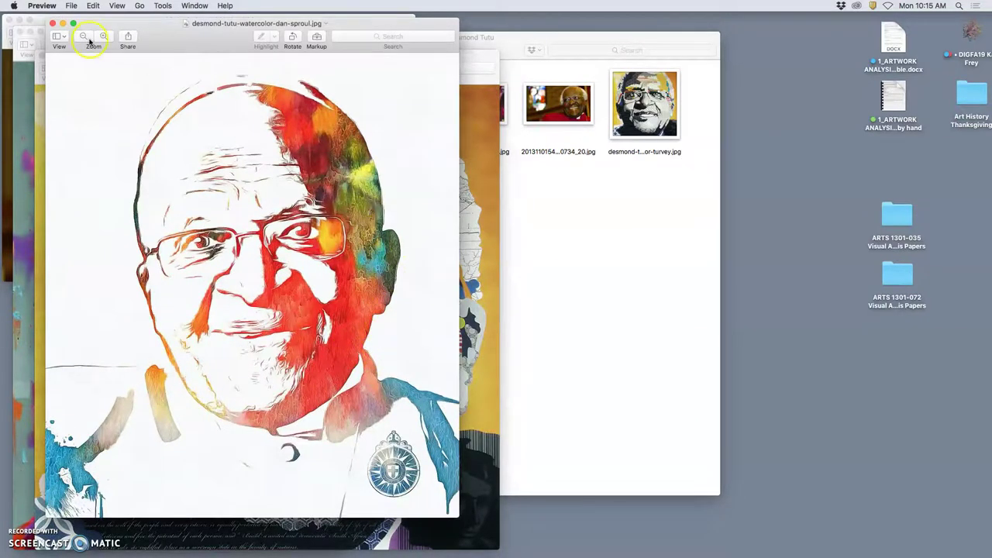
Close all six open portrait windows in Preview
click(51, 23)
click(46, 48)
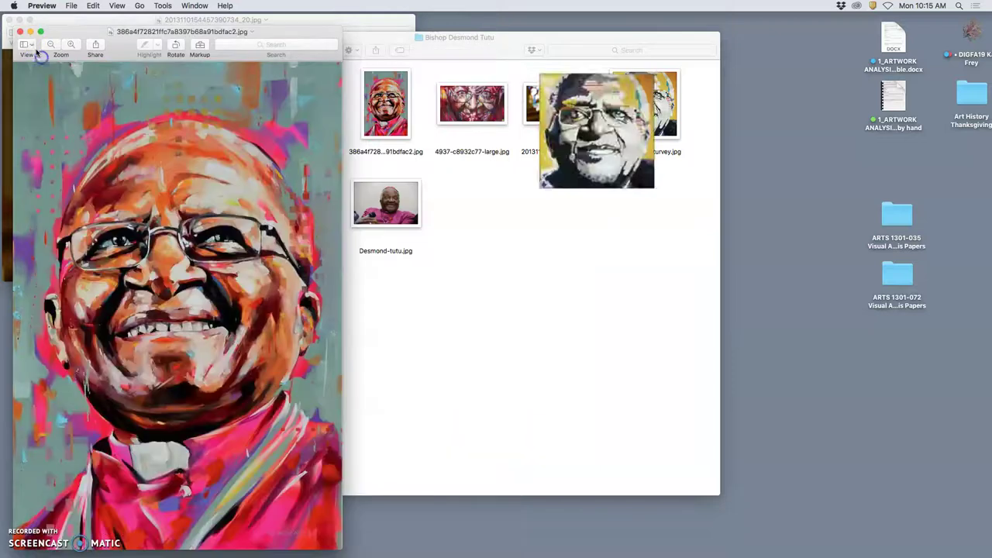
click(31, 67)
click(21, 31)
click(30, 44)
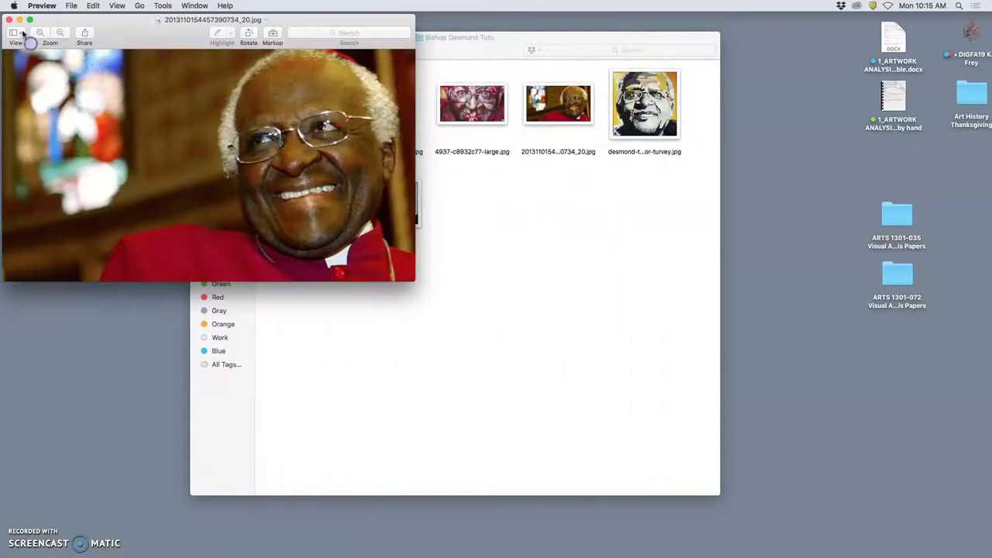
click(10, 26)
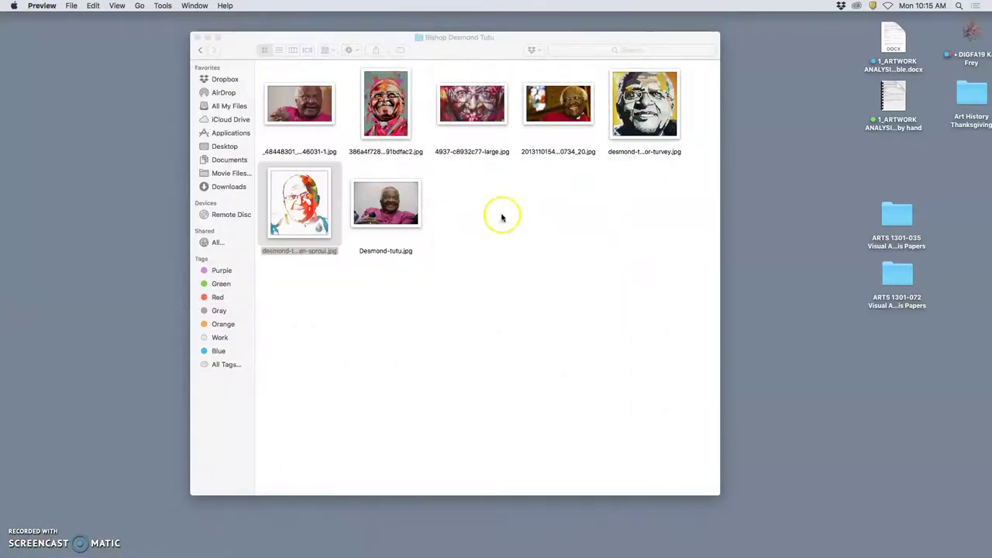
click(199, 50)
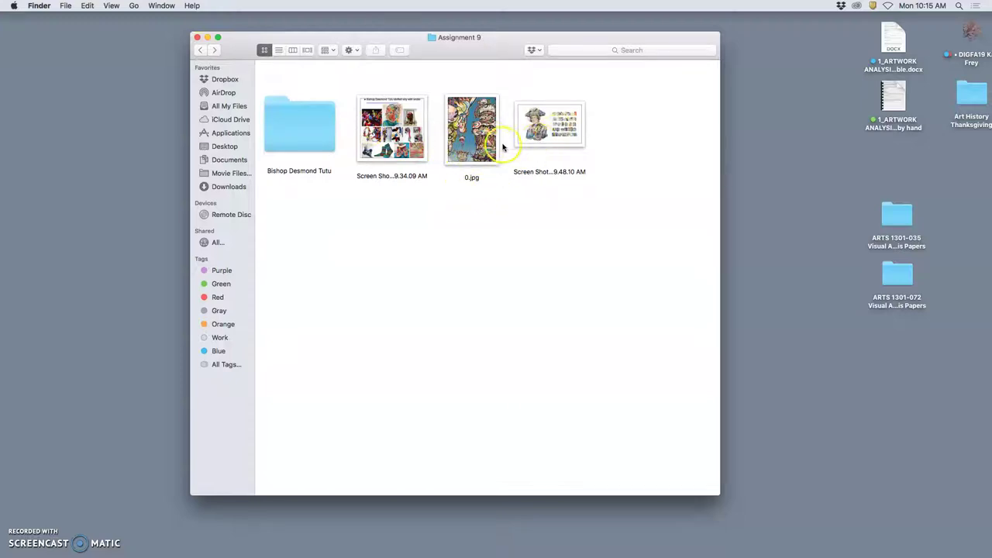
double_click(553, 131)
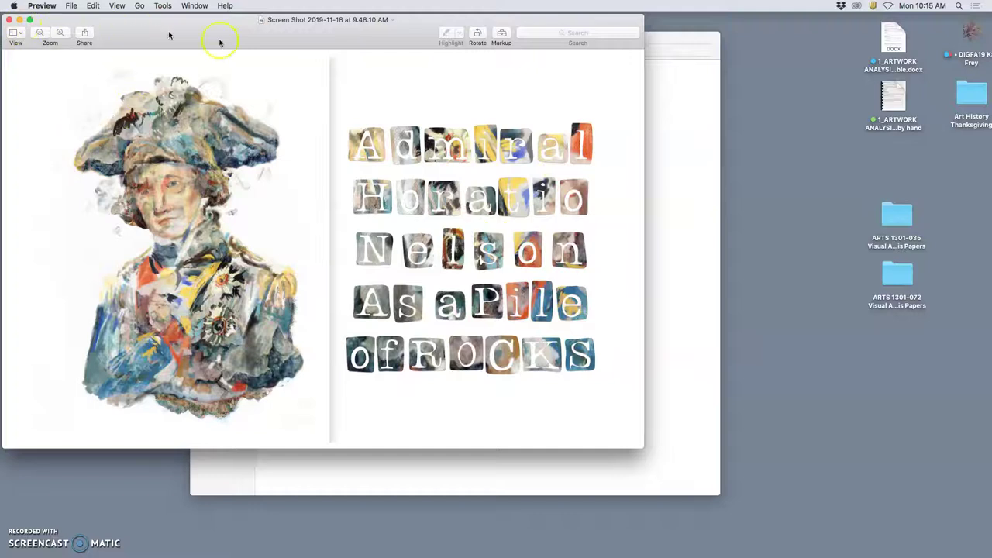
click(680, 120)
key(Left)
key(Left)
key(super+o)
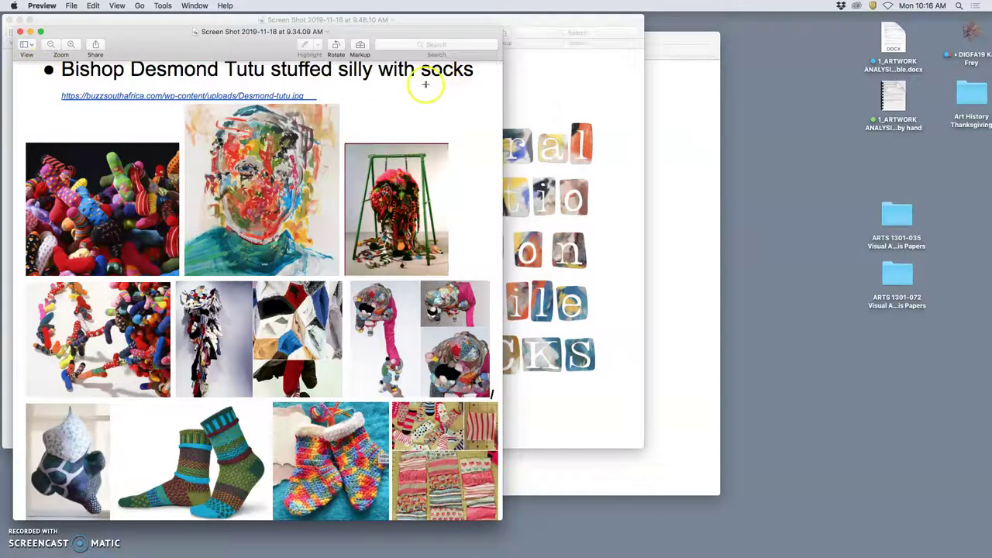
click(21, 31)
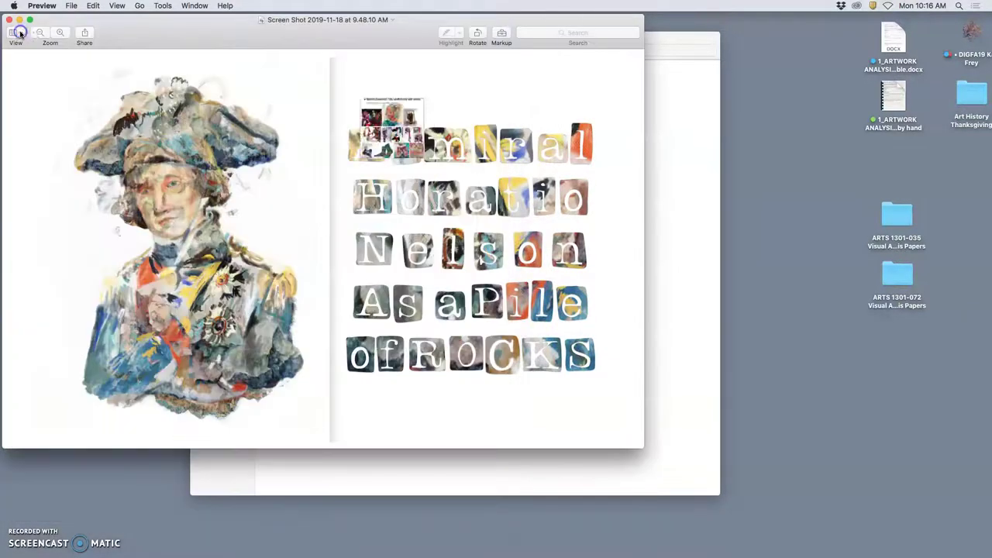
Close the 9.48.10 AM screenshot and open the Bishop Desmond Tutu folder
click(10, 21)
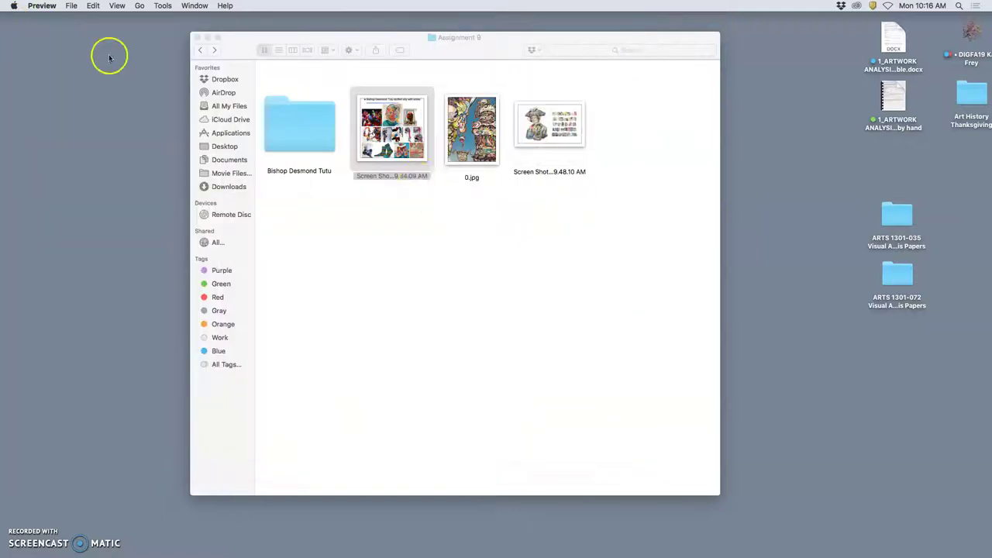
click(436, 241)
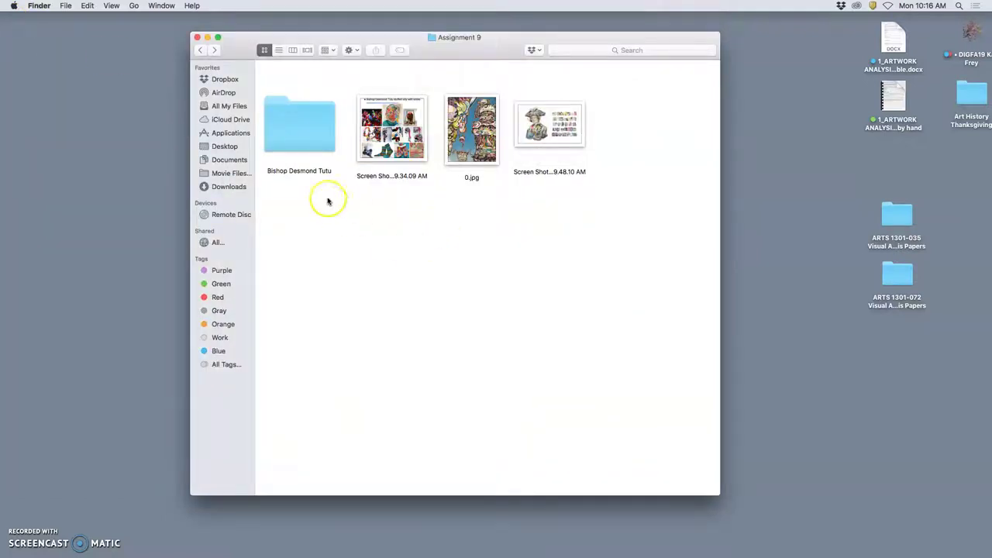
click(308, 145)
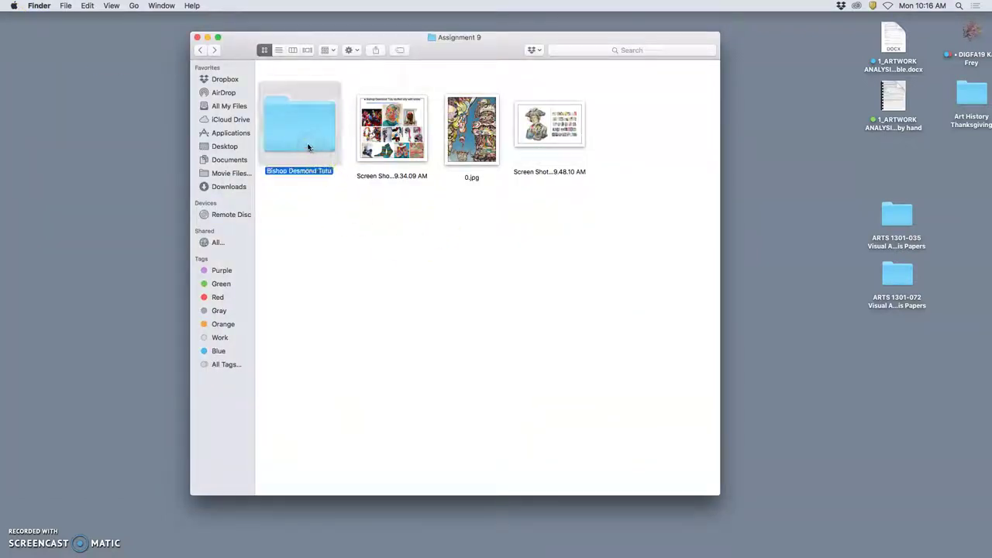
double_click(308, 146)
Select all seven Tutu images and open them with Adobe Photoshop CC 2018
drag(664, 247, 300, 79)
right_click(320, 101)
mouse_move(347, 135)
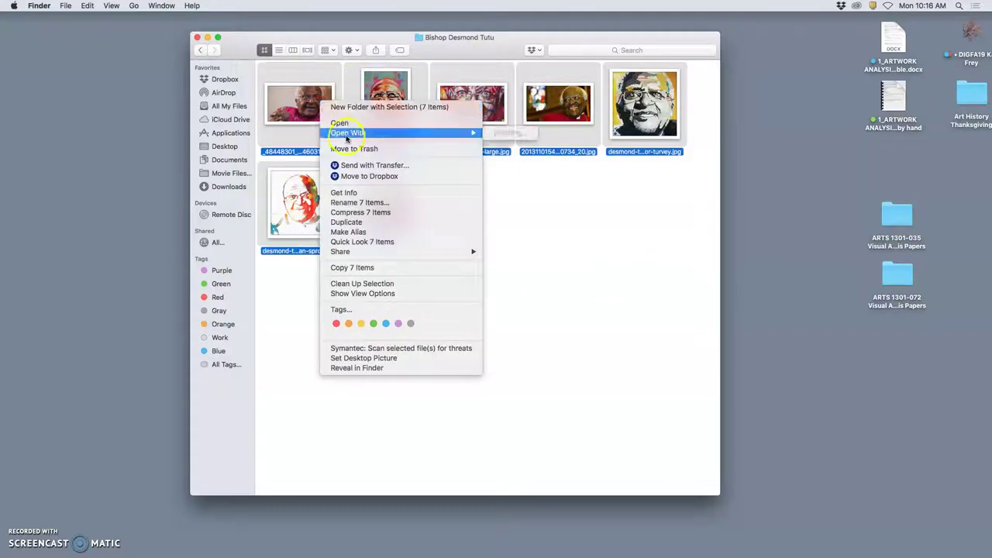
click(586, 194)
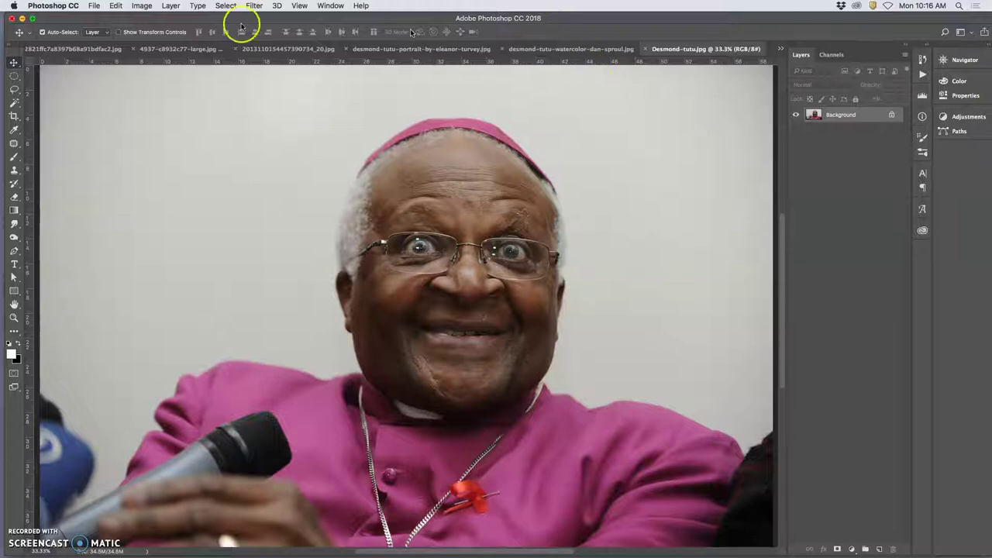
Minimize Photoshop, return to the Assignment 9 folder, and take a zoomed look at 0.jpg
click(21, 18)
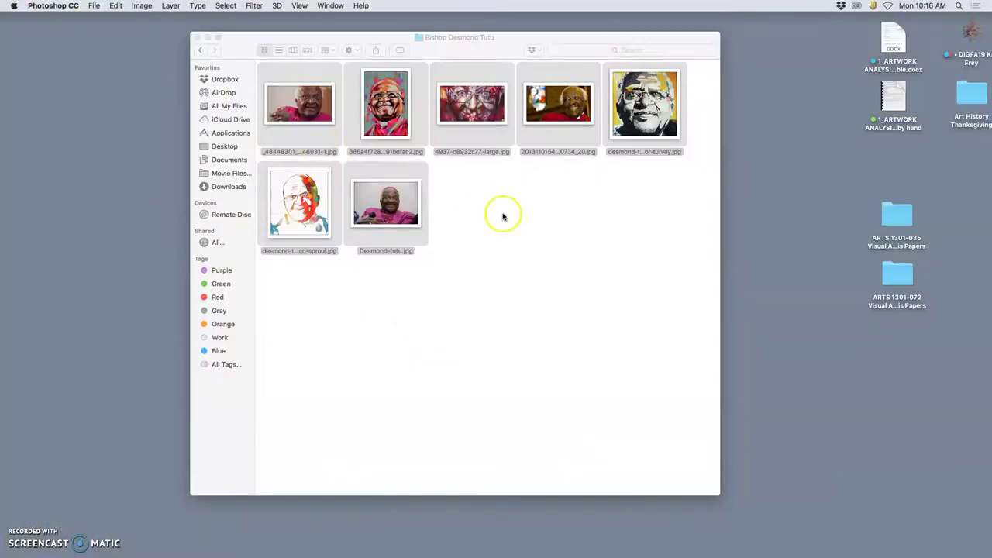
click(199, 50)
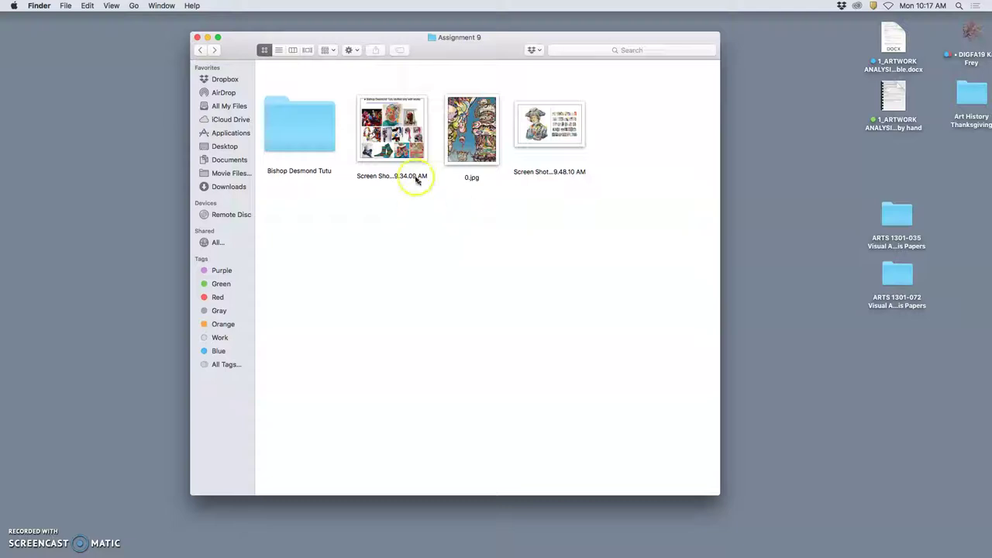
click(308, 134)
click(387, 197)
click(387, 147)
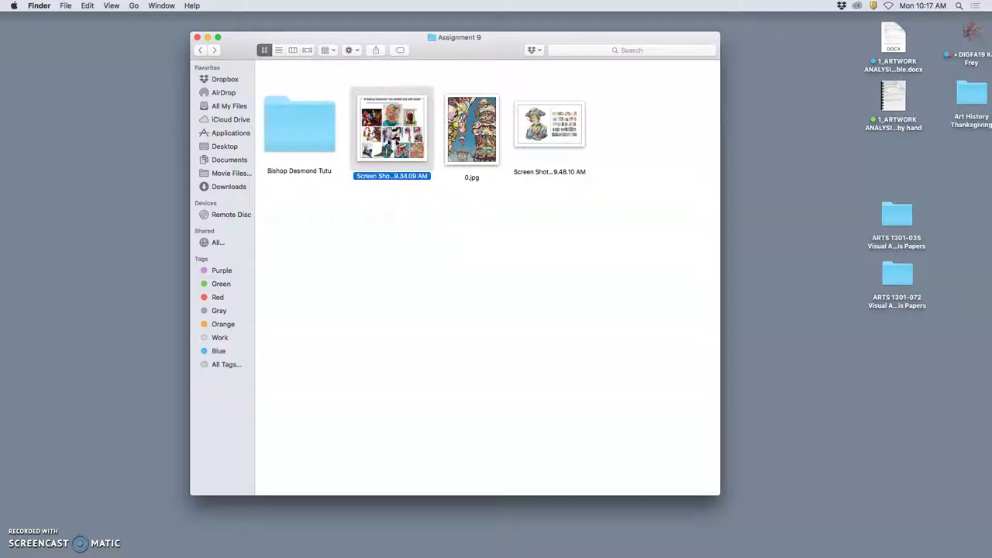
double_click(481, 139)
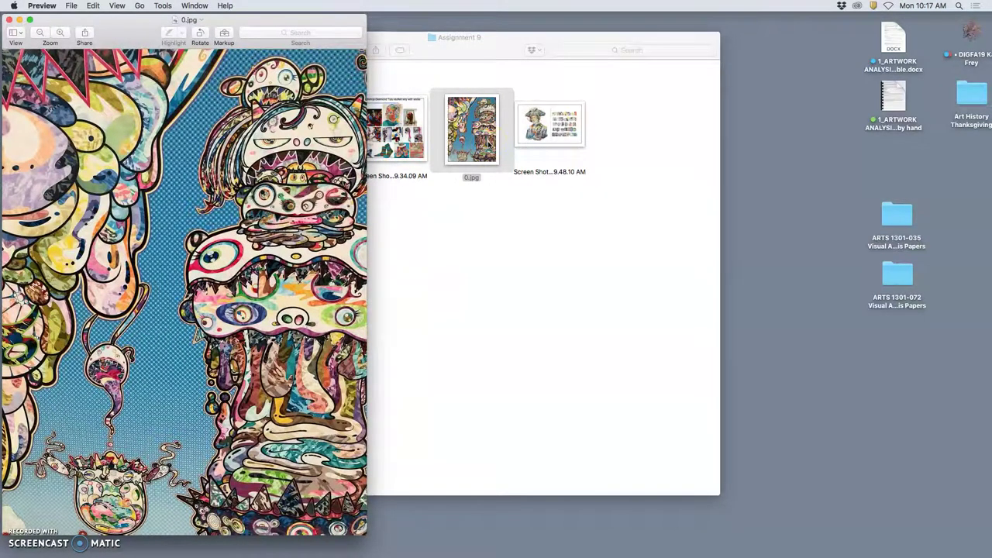
click(297, 211)
click(60, 33)
scroll(104, 78, up, 5)
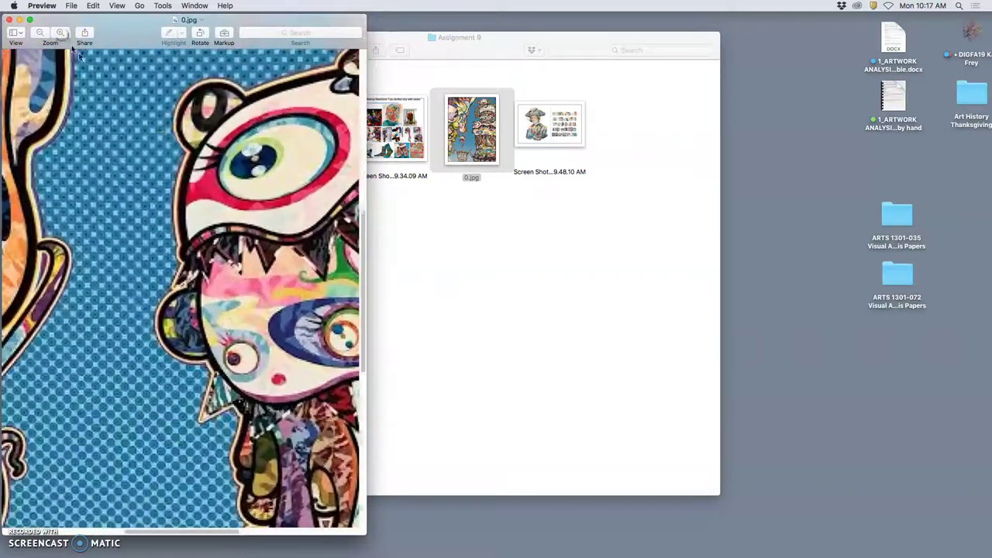
scroll(254, 238, down, 10)
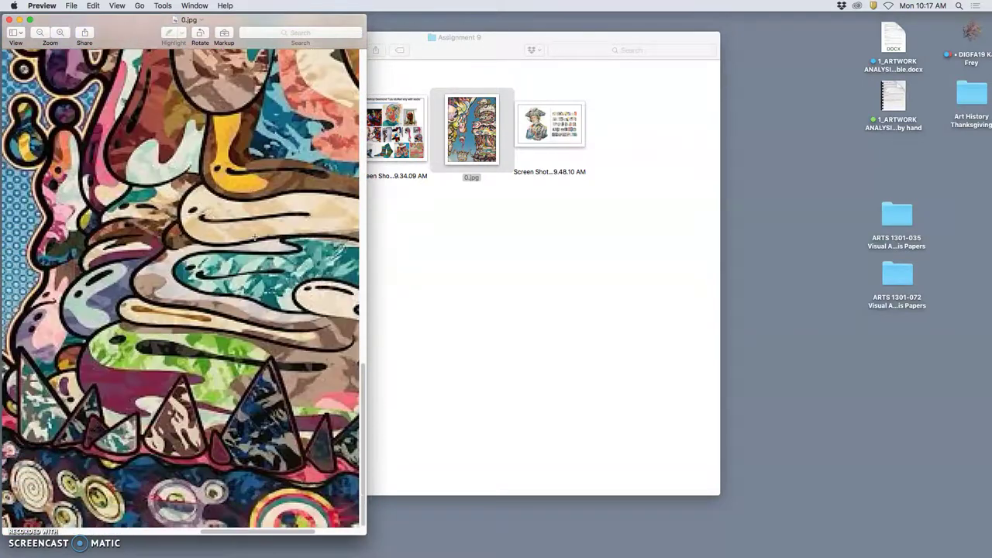
click(10, 20)
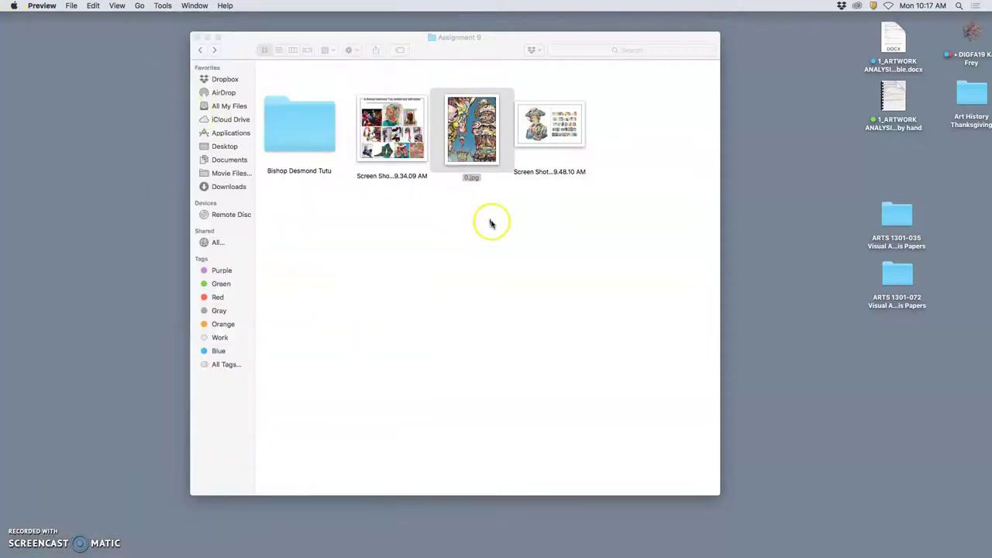
Select 0.jpg and the two screenshots and open them with Photoshop
click(473, 147)
click(507, 199)
drag(620, 136, 381, 142)
right_click(381, 142)
mouse_move(416, 170)
click(620, 231)
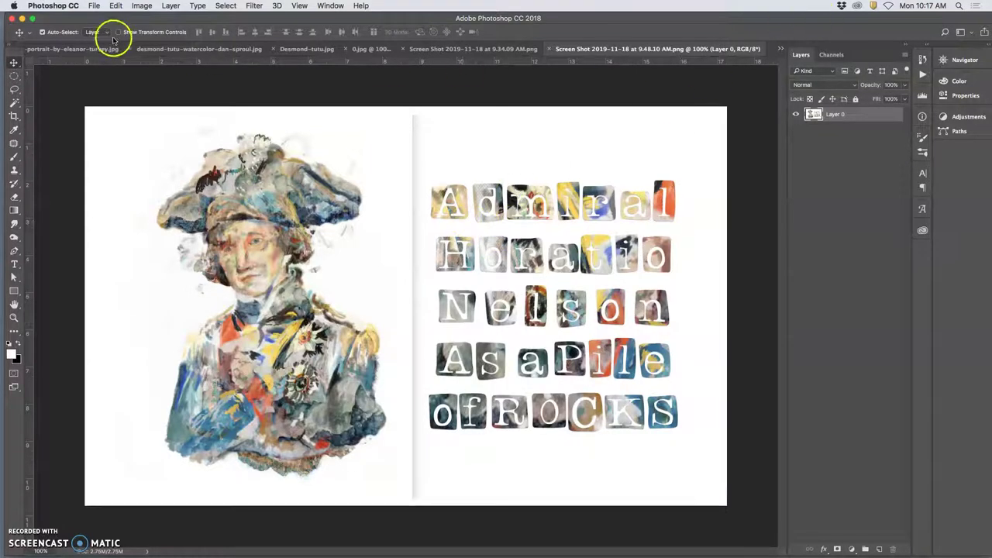
Create a new white document from the 14 x 11 in @ 350 ppi preset, resized to 11 x 14 inches
click(92, 6)
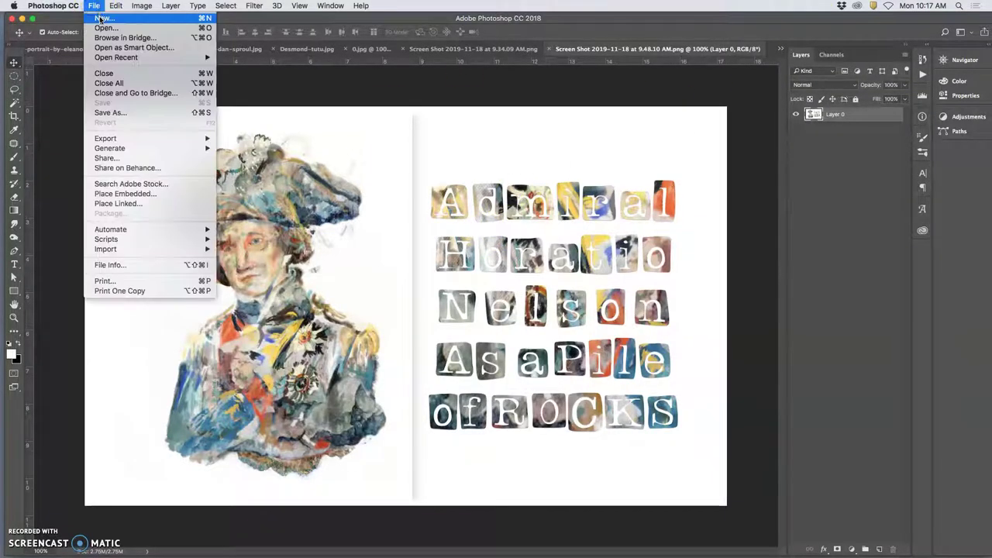
click(177, 103)
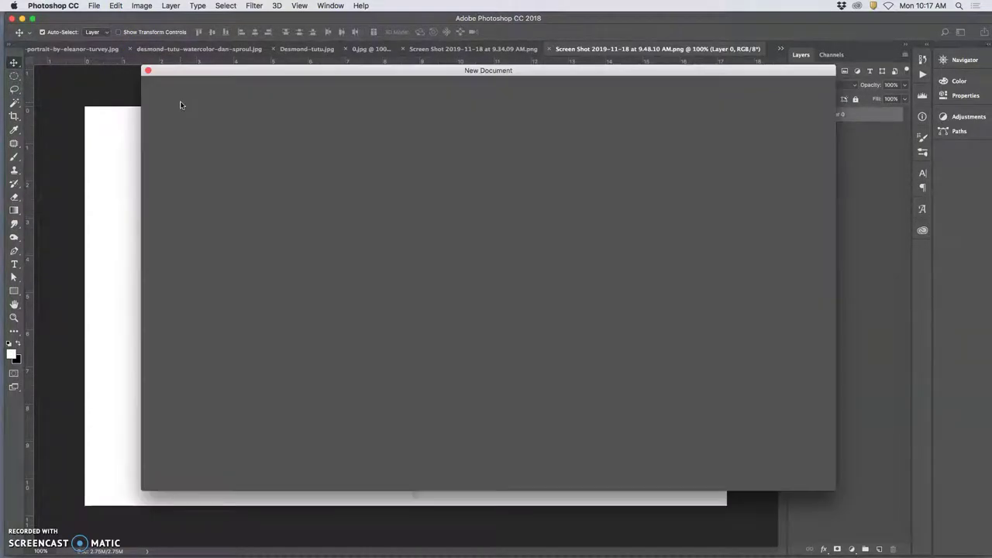
click(344, 115)
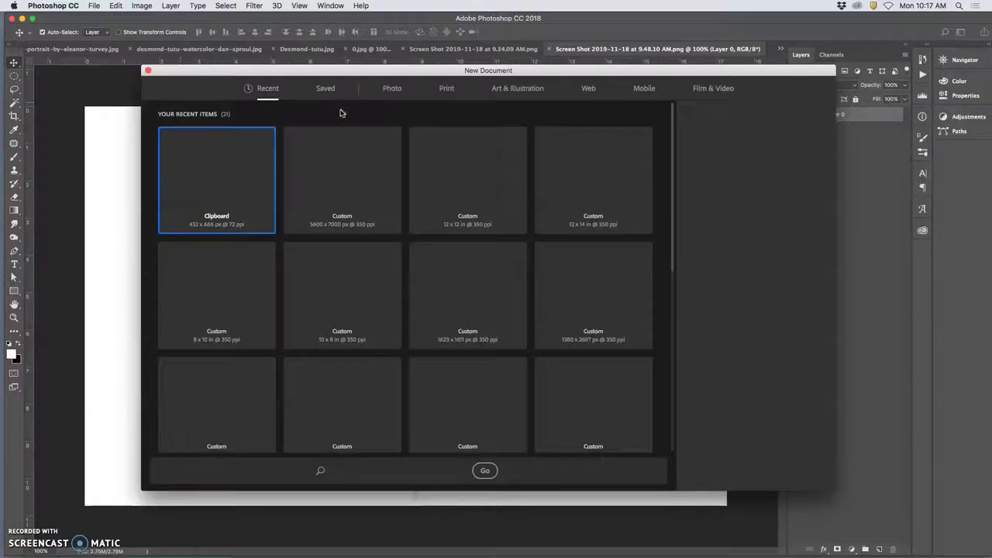
click(350, 114)
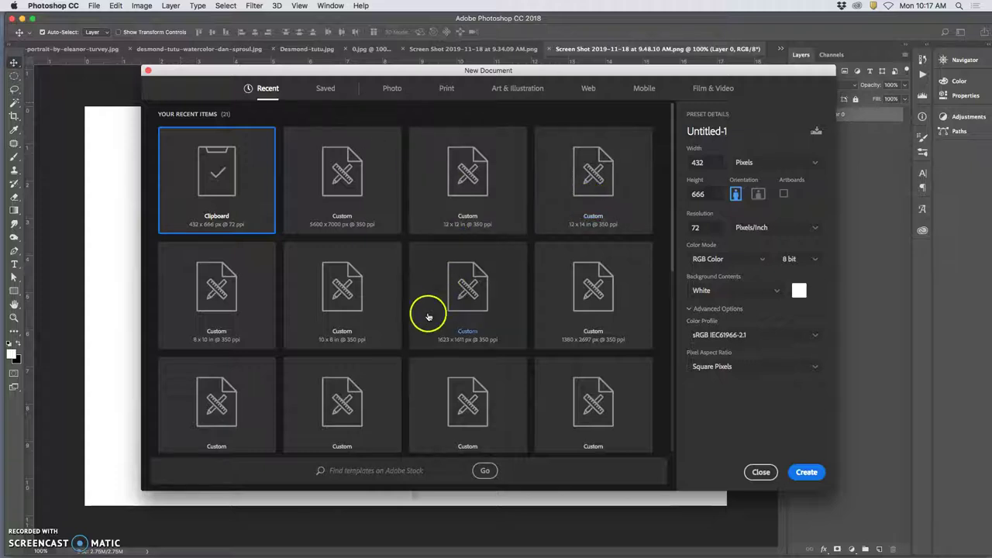
scroll(345, 354, down, 3)
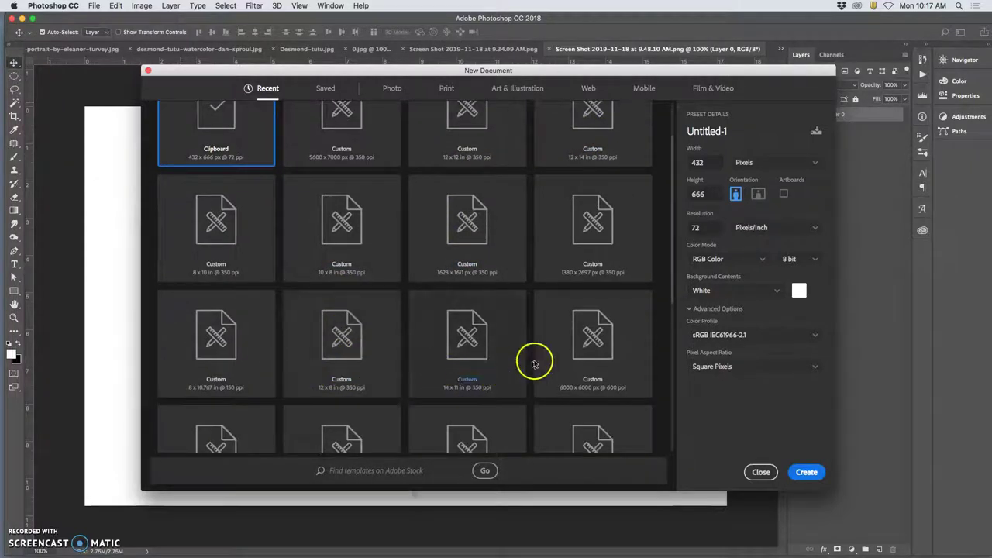
click(469, 344)
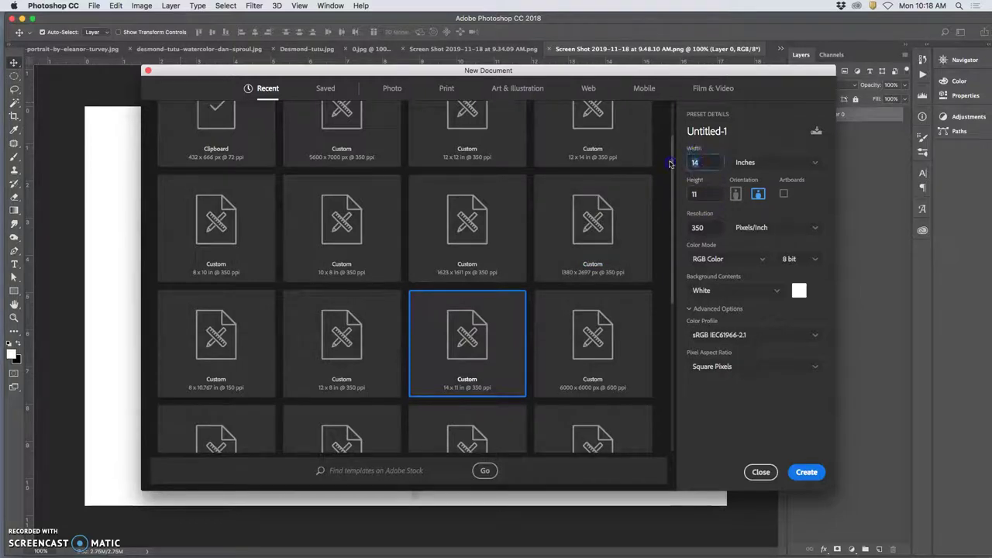
text(11)
click(710, 192)
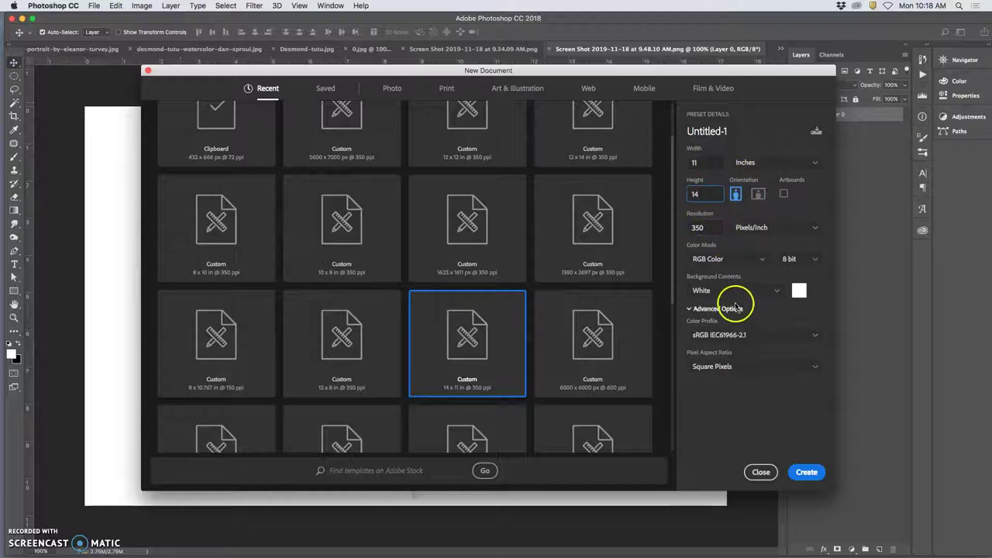
click(806, 471)
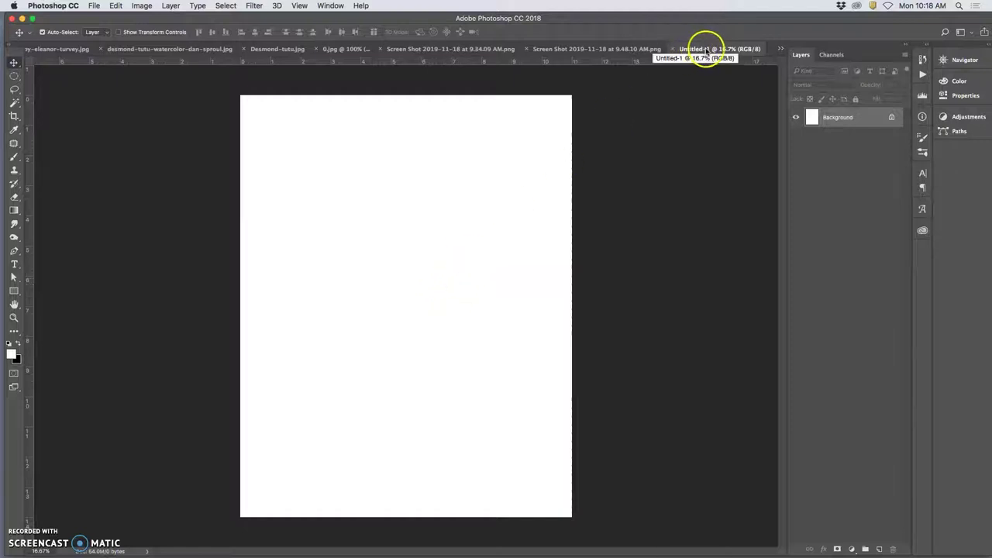
Move the Untitled-1 tab to the left end of the tab bar and return to its blank canvas
drag(708, 51, 45, 47)
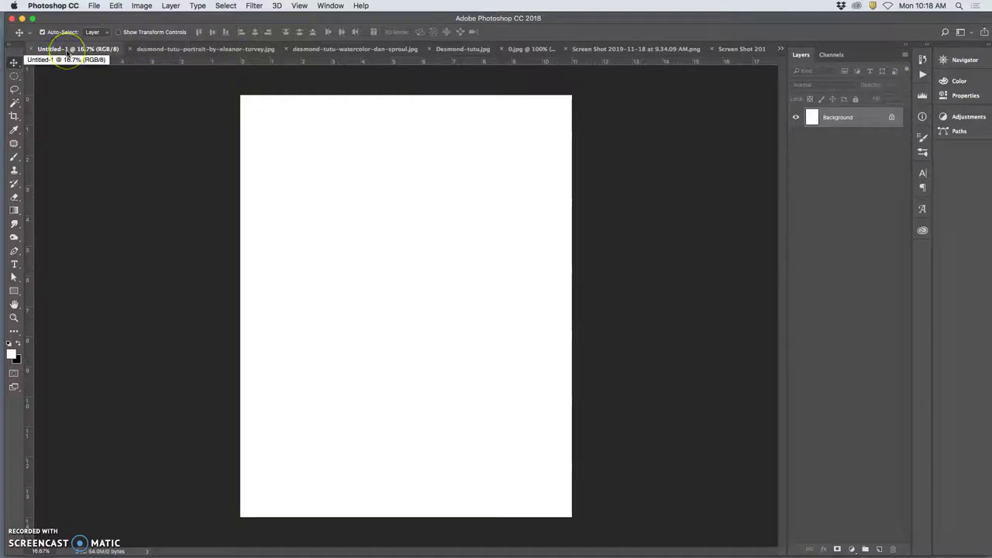
click(170, 49)
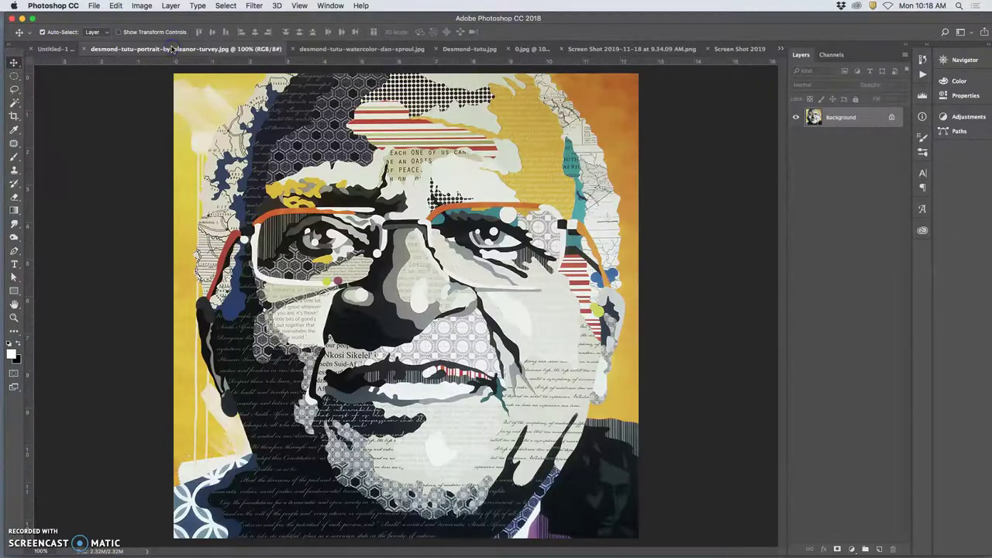
click(54, 49)
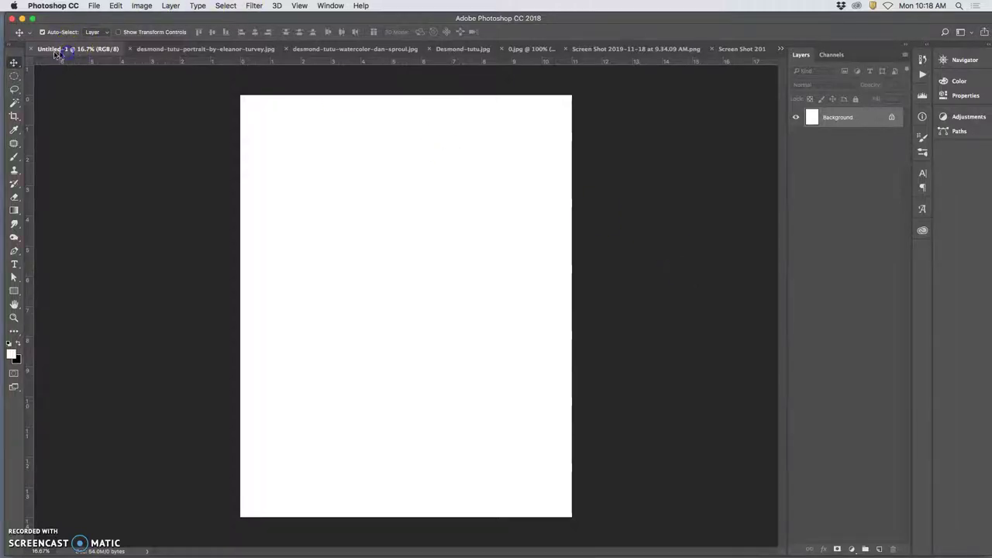
Tile the open documents with Window > Arrange > 3-up Stacked
click(327, 7)
click(336, 19)
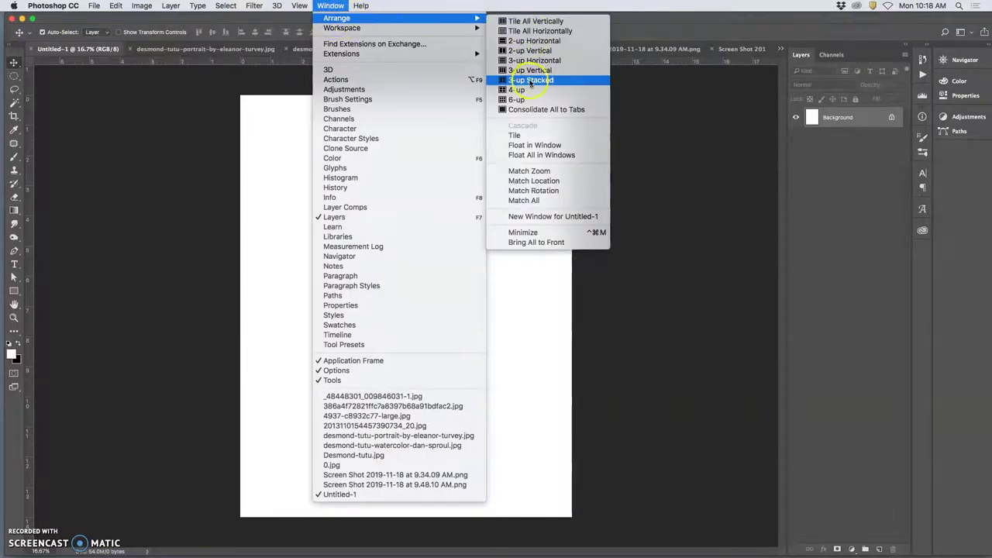
click(525, 80)
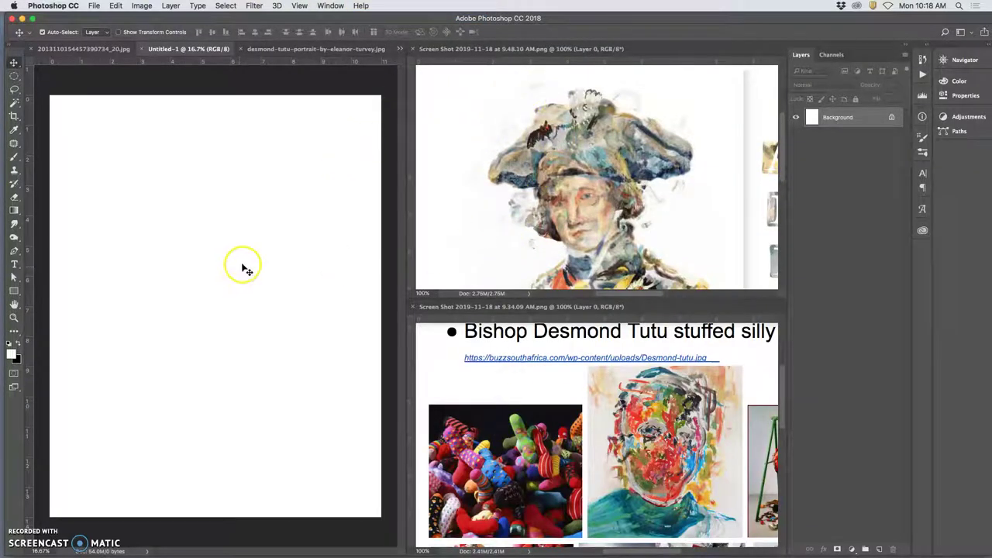
drag(194, 49, 85, 51)
click(171, 49)
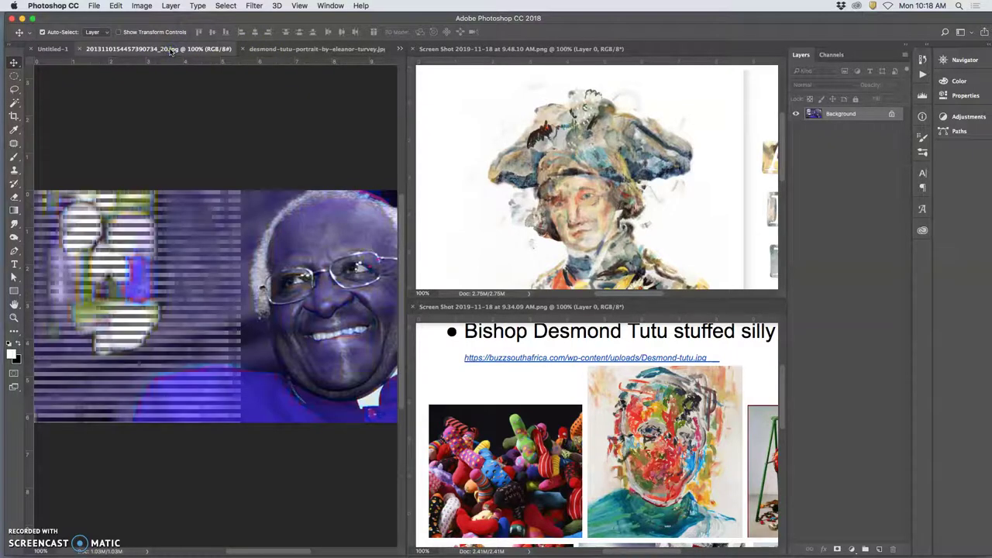
click(82, 49)
Cycle through the left-pane tabs and show Desmond-tutu.jpg from the overflow list
click(194, 49)
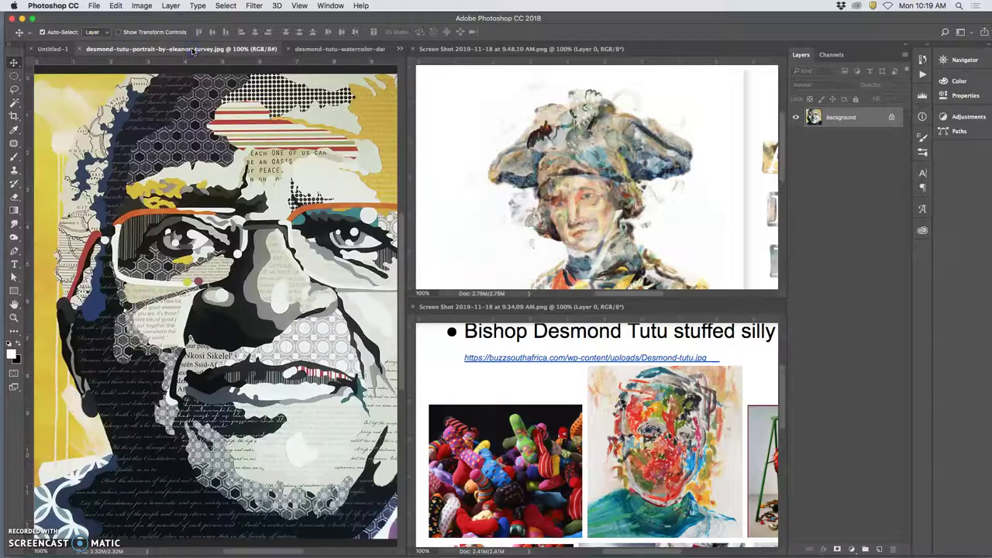
click(313, 49)
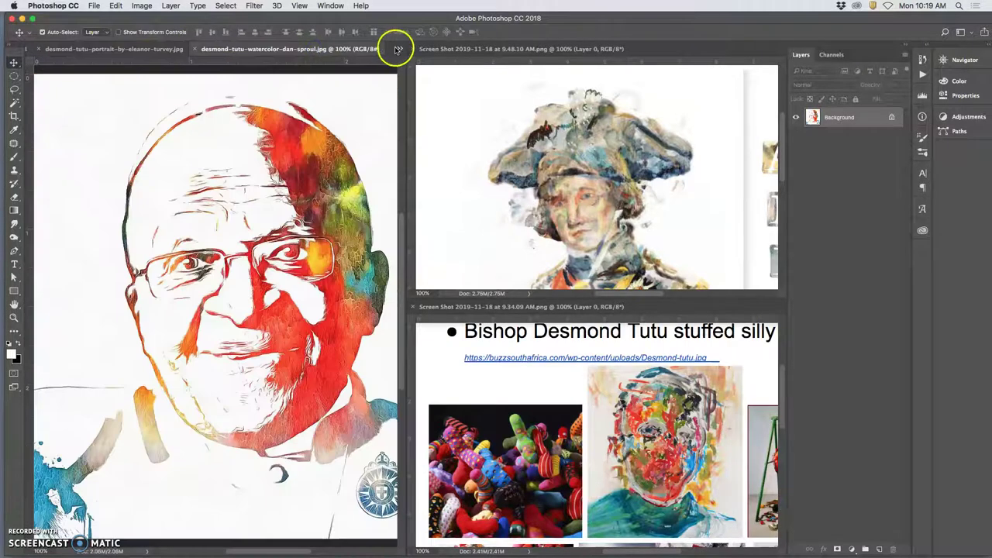
click(399, 49)
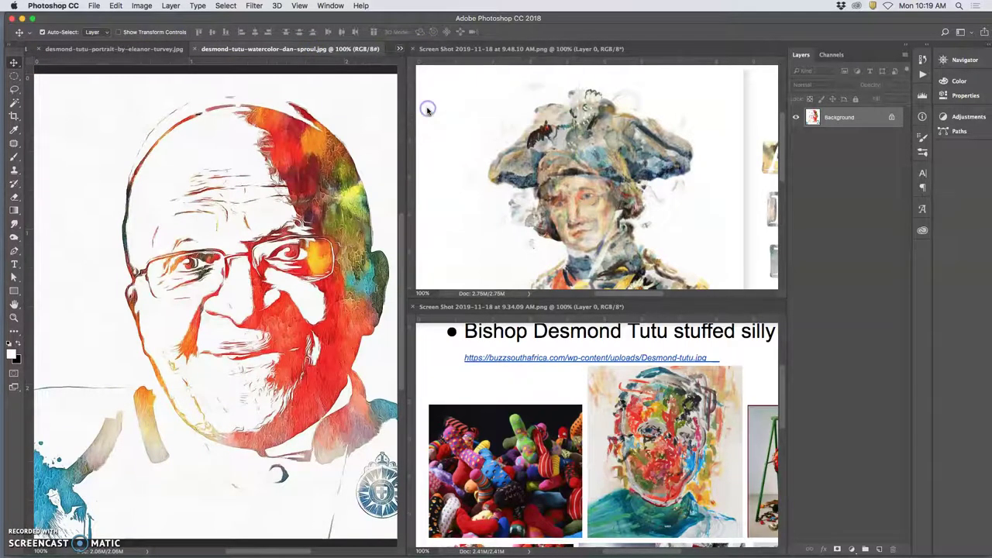
click(427, 108)
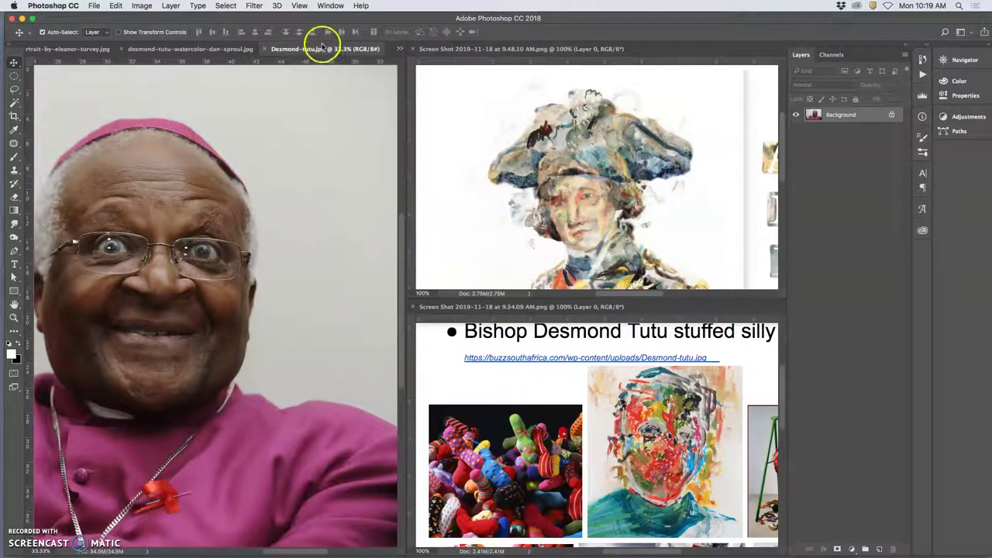
Dock Desmond-tutu.jpg in the upper-right pane at 16.7%, then bring Untitled-1 forward
drag(320, 48, 467, 49)
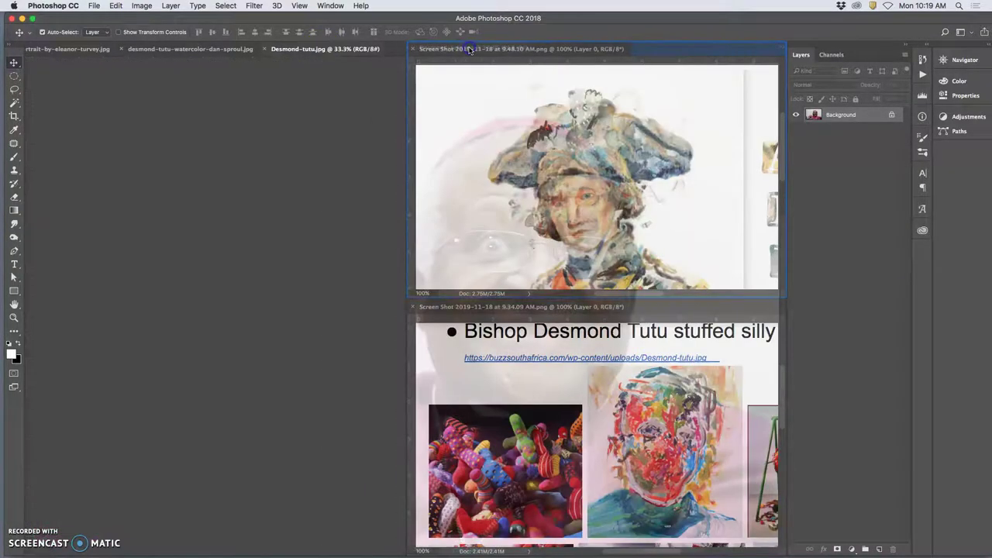
scroll(631, 151, down, 5)
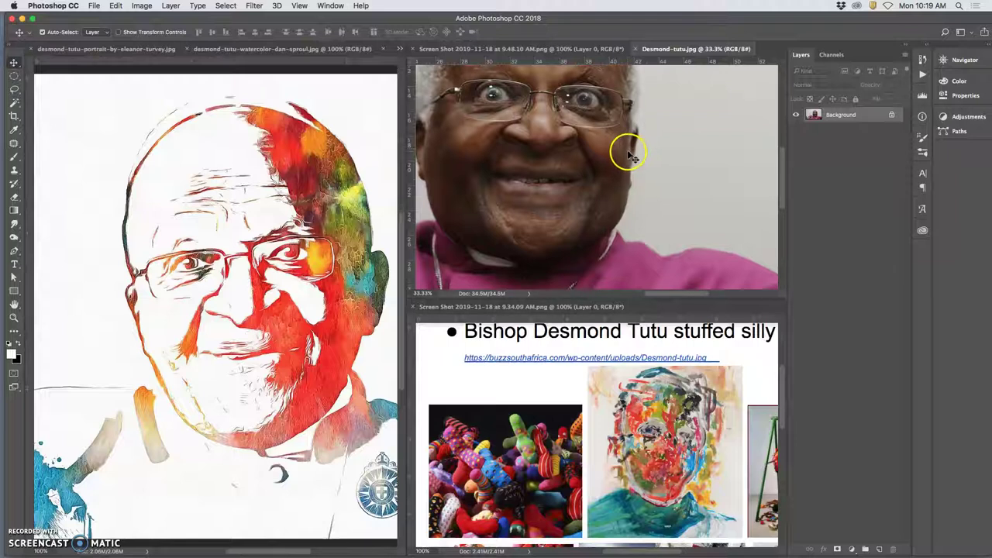
scroll(627, 155, down, 2)
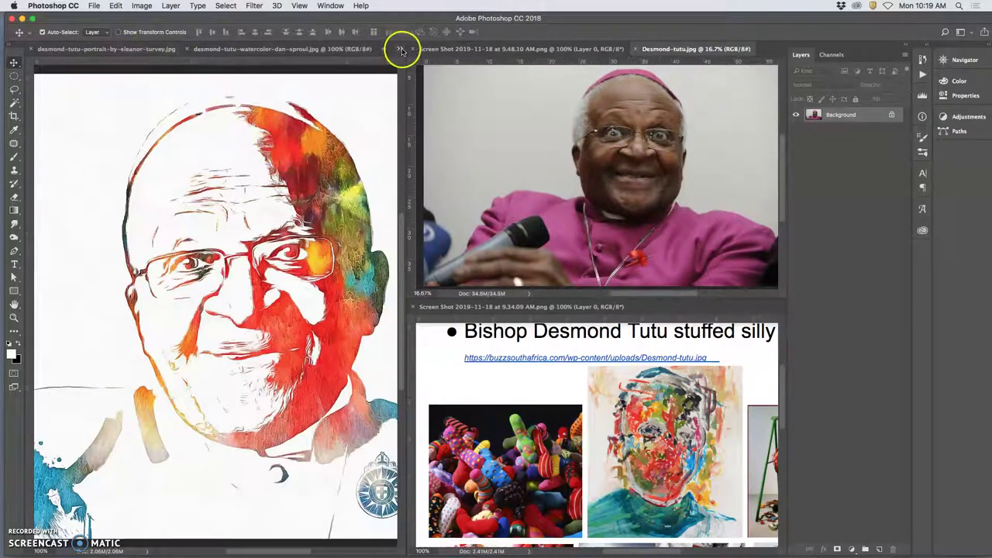
click(399, 48)
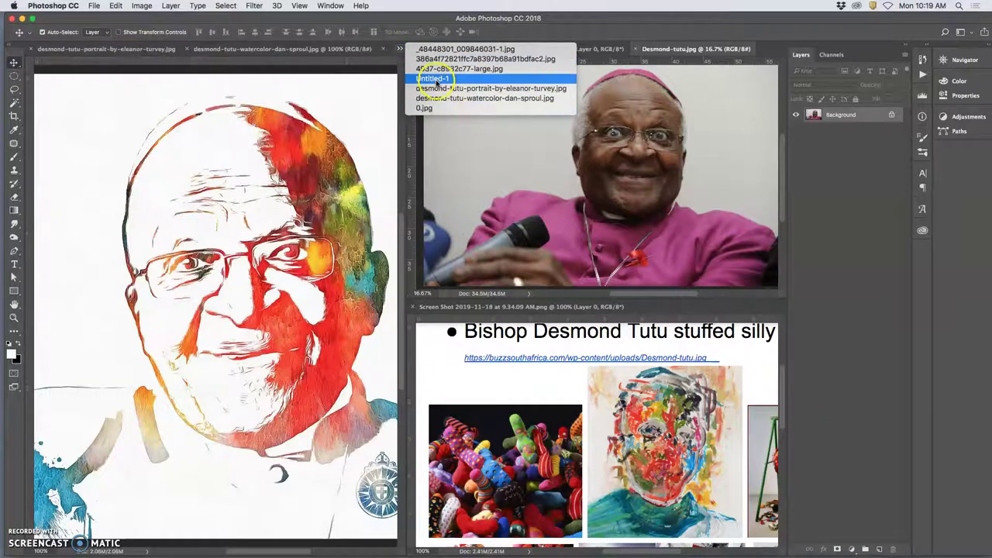
click(432, 78)
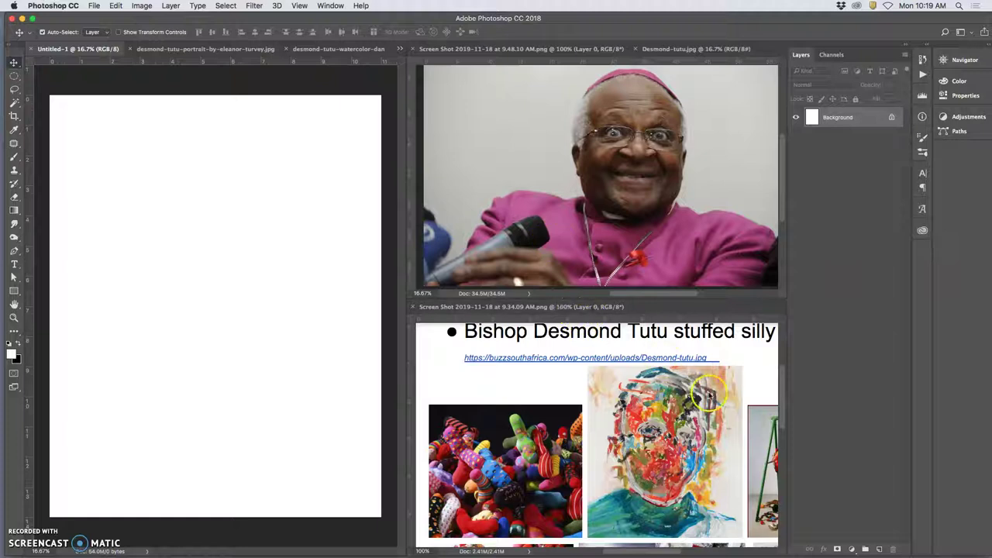
Browse the collage and watercolor portraits in the left pane
scroll(674, 390, right, 3)
scroll(674, 390, right, 1)
scroll(671, 392, left, 3)
scroll(666, 391, down, 10)
scroll(664, 390, up, 10)
scroll(664, 389, down, 3)
scroll(664, 391, up, 1)
scroll(664, 391, right, 1)
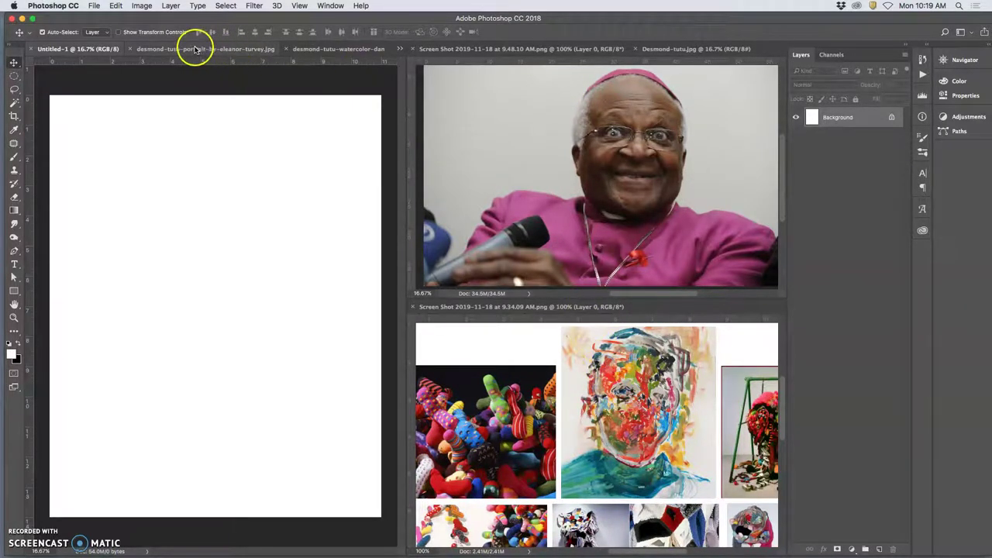
click(195, 49)
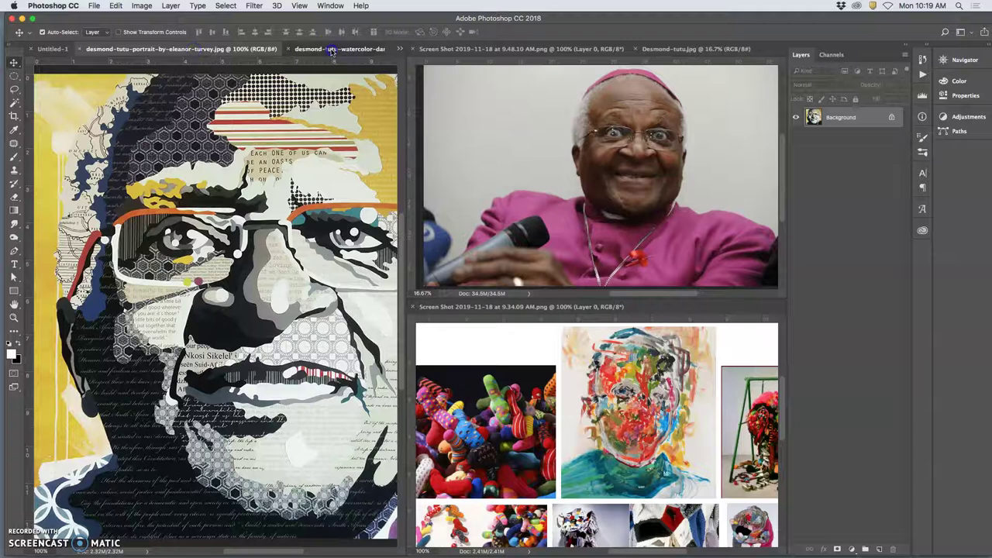
click(334, 48)
Pick 0.jpg from the overflow list and dock it in the lower-right tab group
click(398, 48)
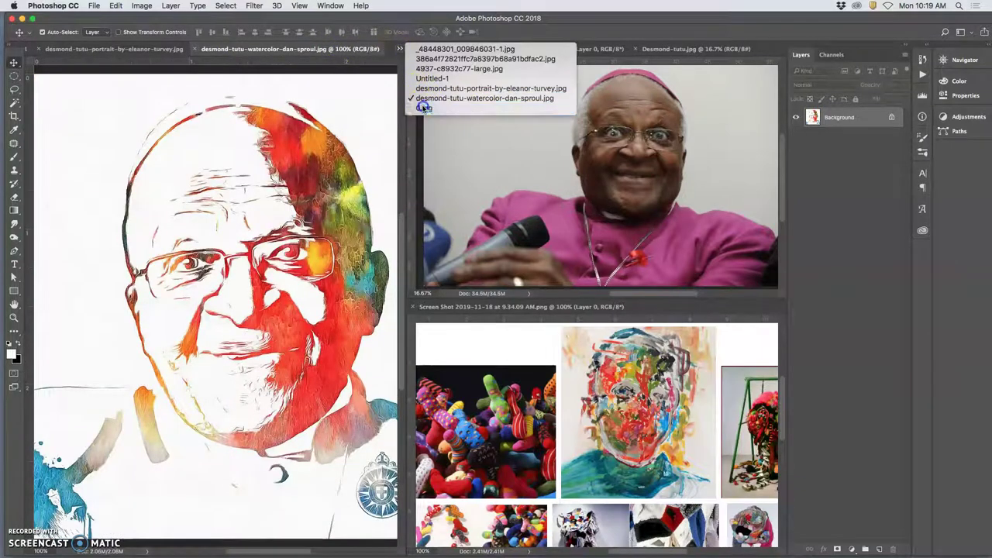
click(423, 108)
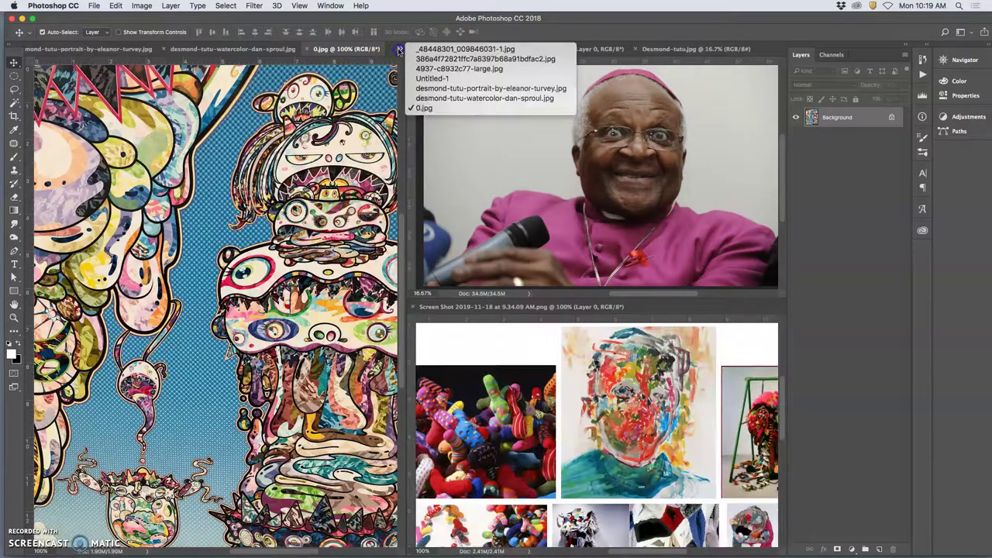
click(418, 98)
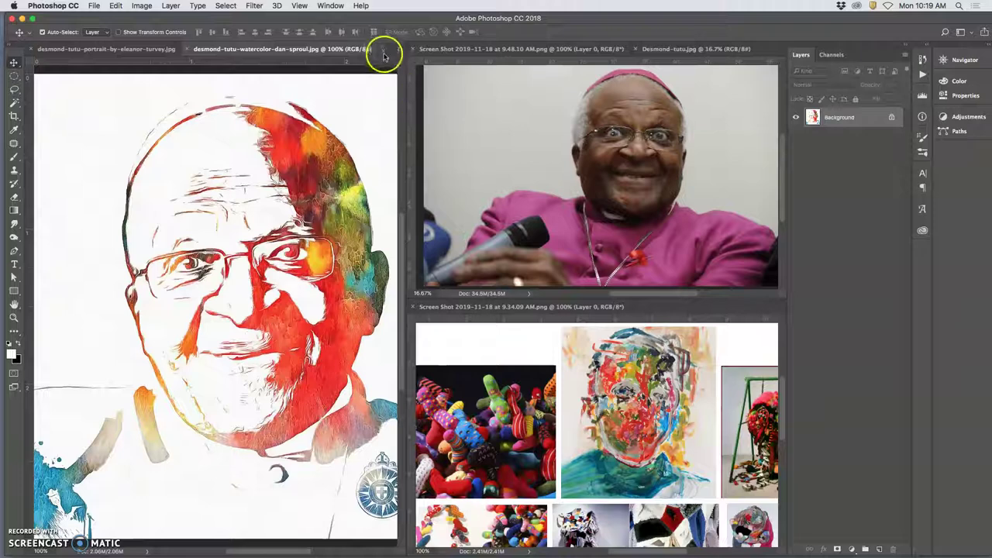
click(397, 50)
click(409, 99)
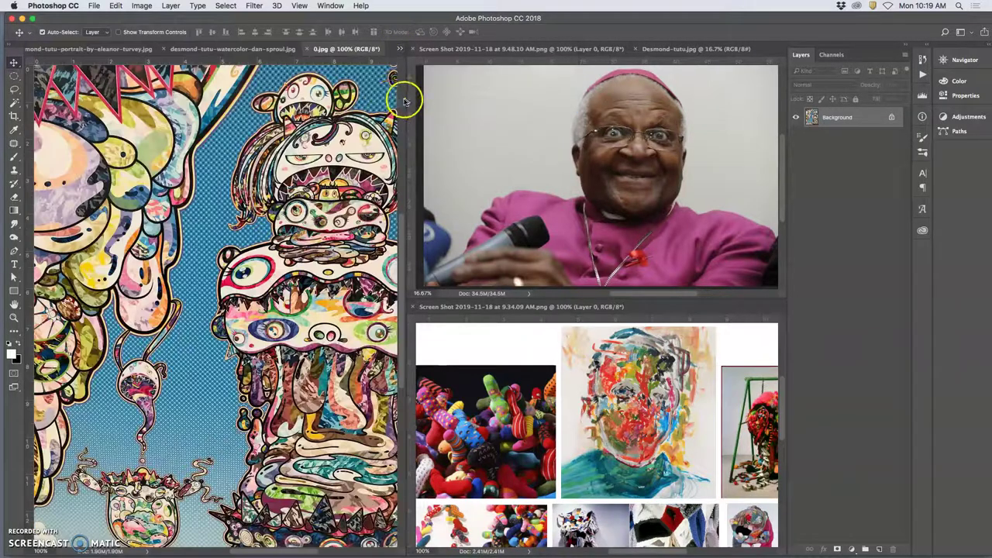
drag(332, 51, 651, 309)
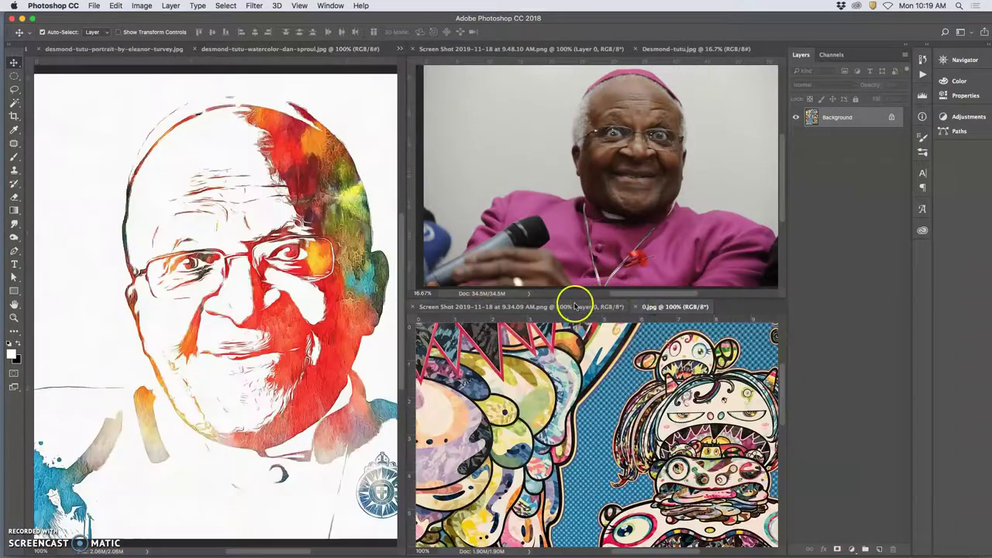
Float the watercolor portrait, picked from the overflow list, in its own window
click(571, 306)
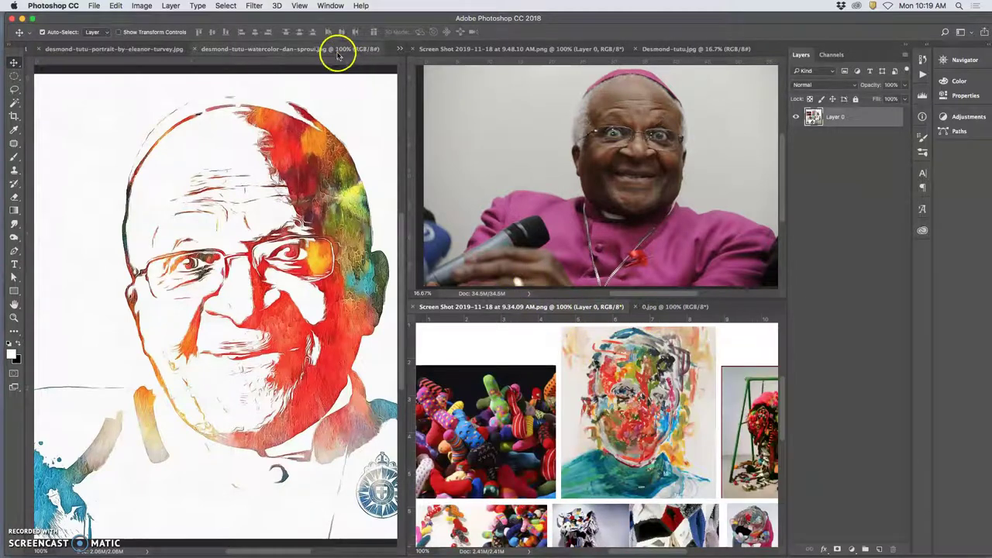
click(399, 49)
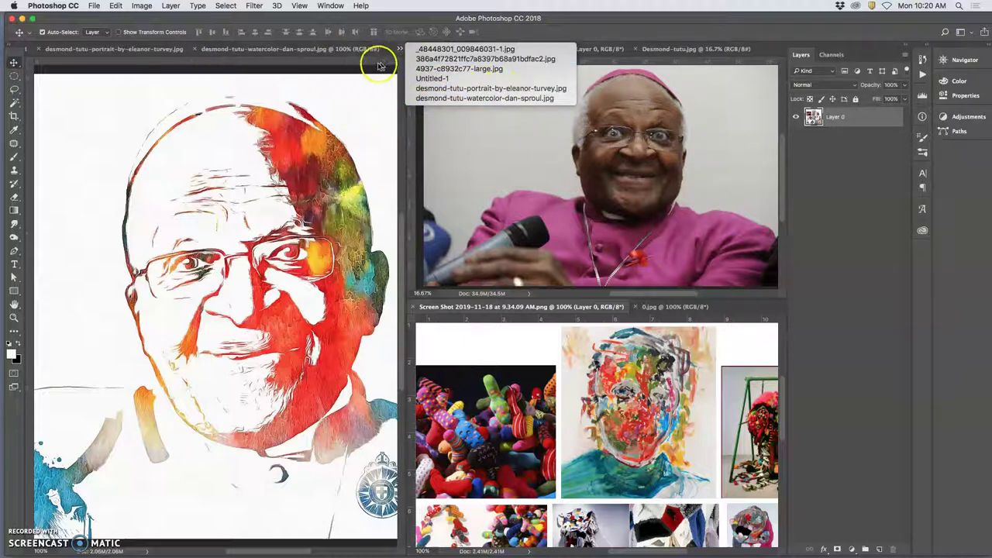
click(431, 100)
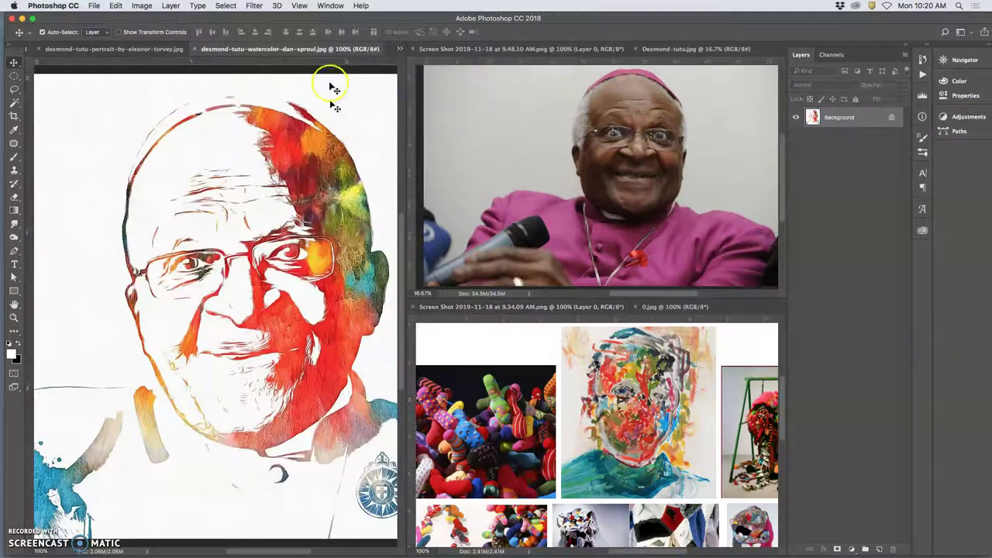
drag(317, 49, 727, 42)
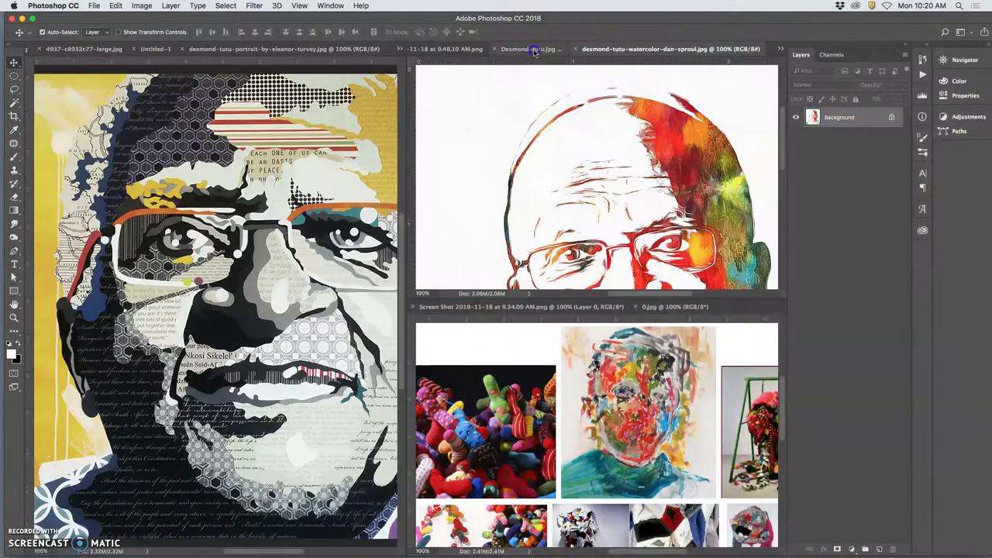
Move the 9.48.10 screenshot from the upper-right pane into the lower-right tab group
click(529, 49)
click(455, 49)
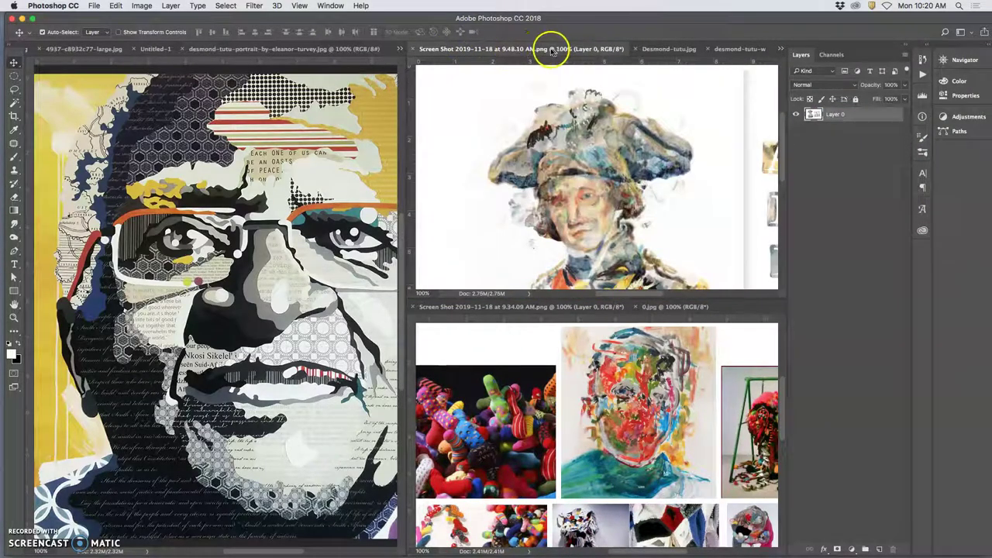
drag(543, 49, 674, 306)
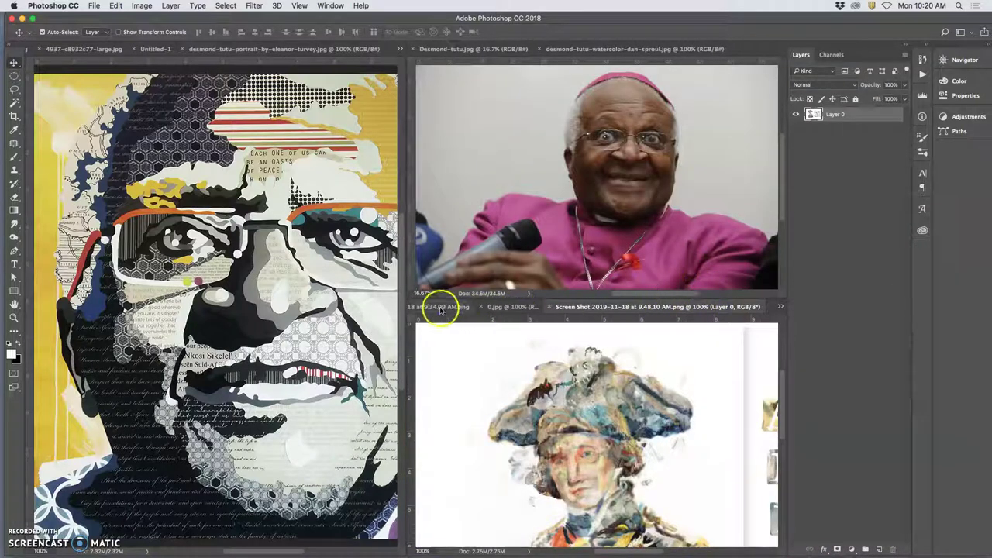
click(445, 306)
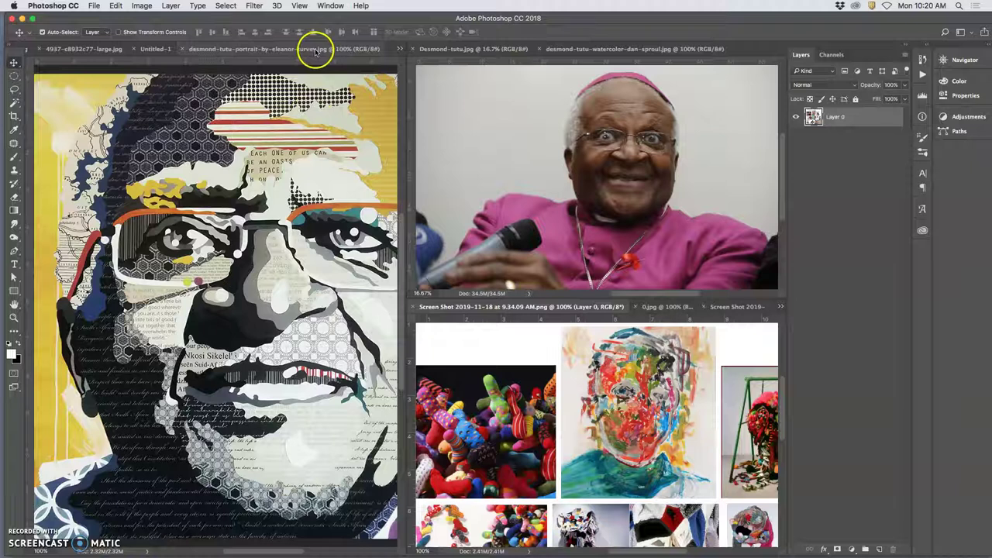
Dock the collage portrait in the lower-right group and return it to 9.34.09
drag(318, 53, 712, 308)
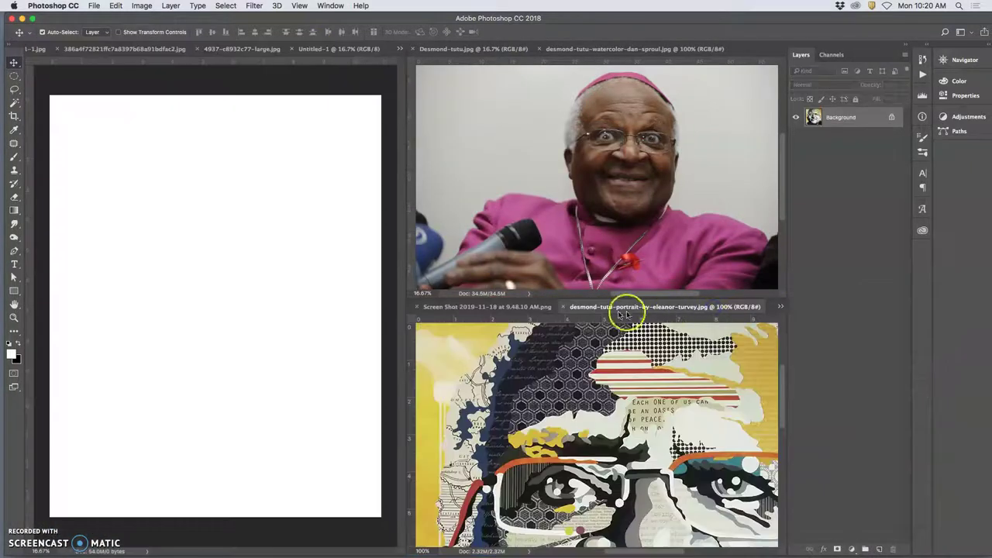
click(491, 309)
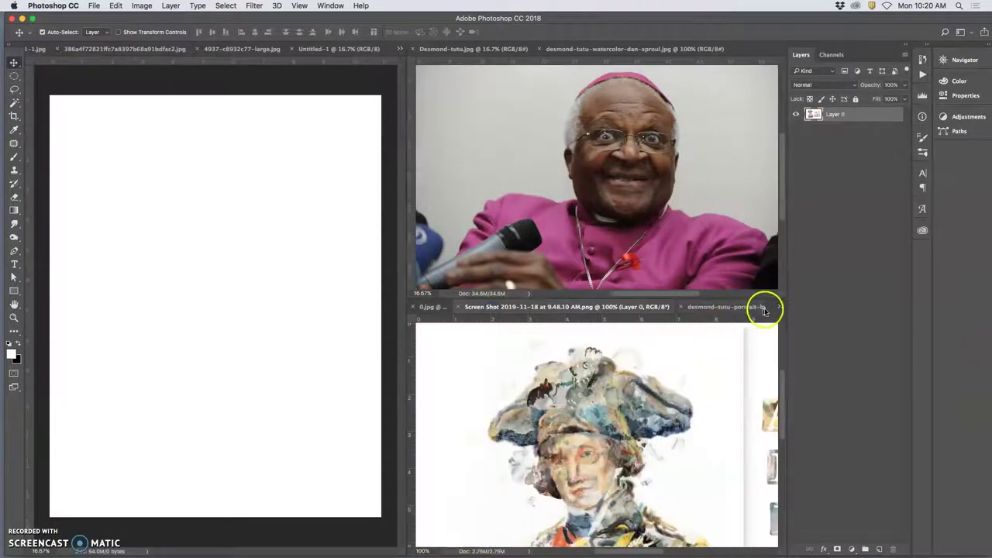
click(431, 308)
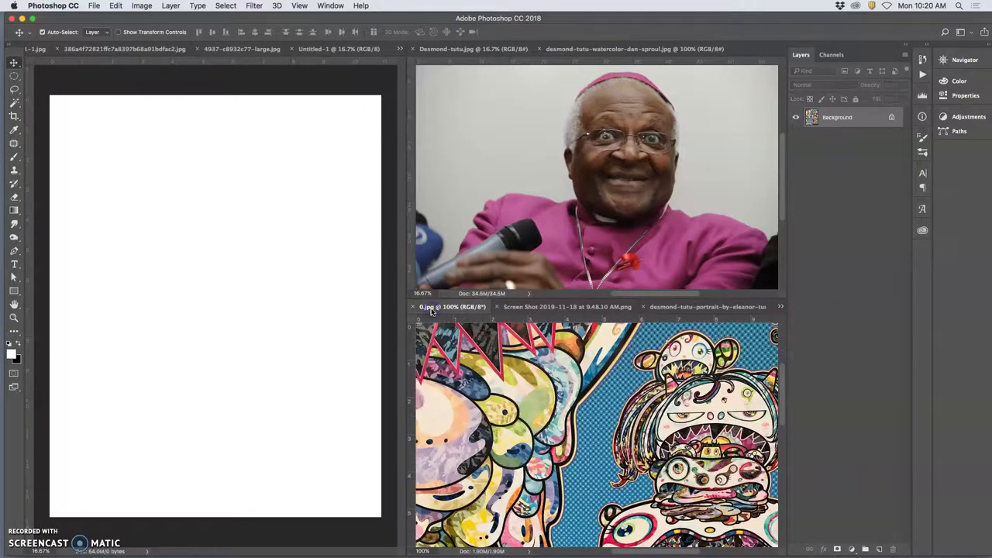
click(780, 306)
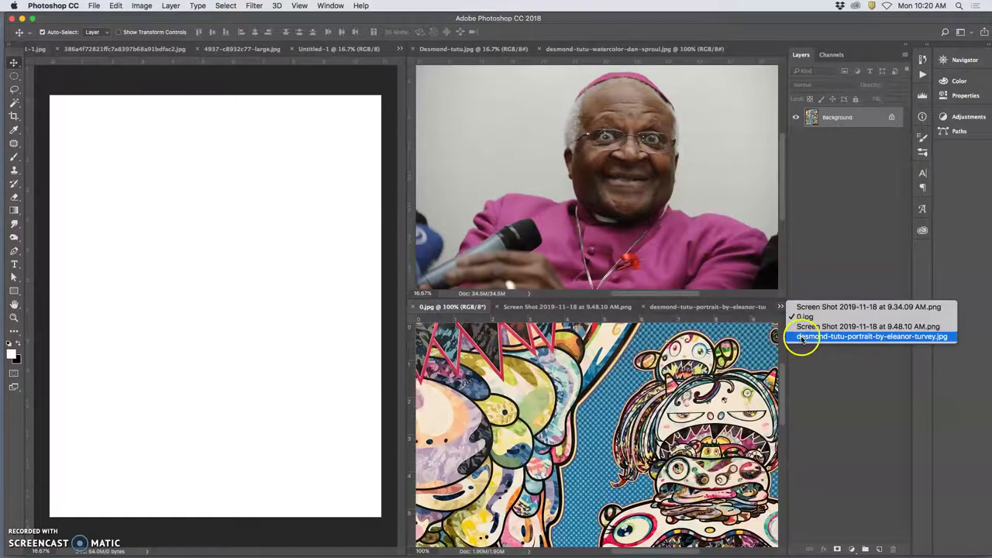
click(801, 335)
click(781, 309)
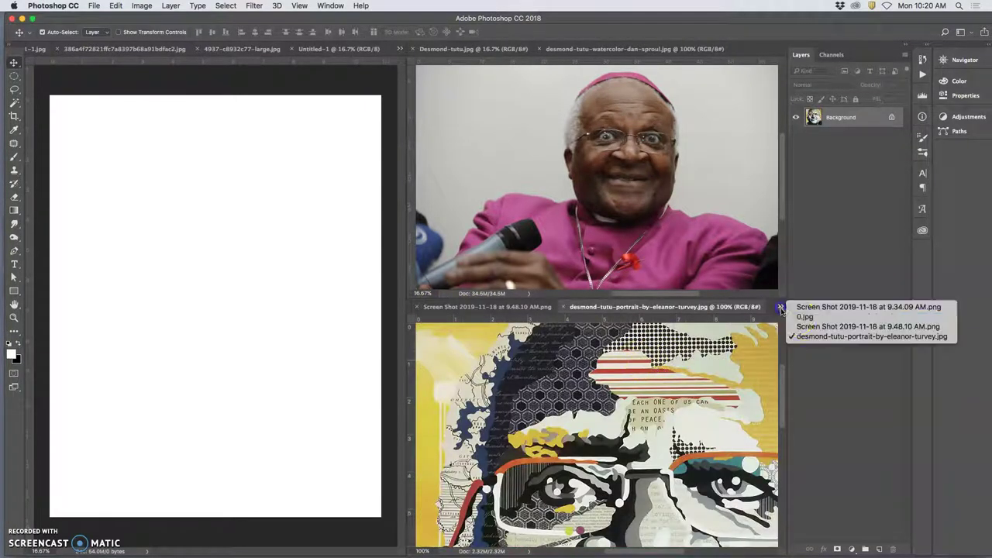
click(791, 308)
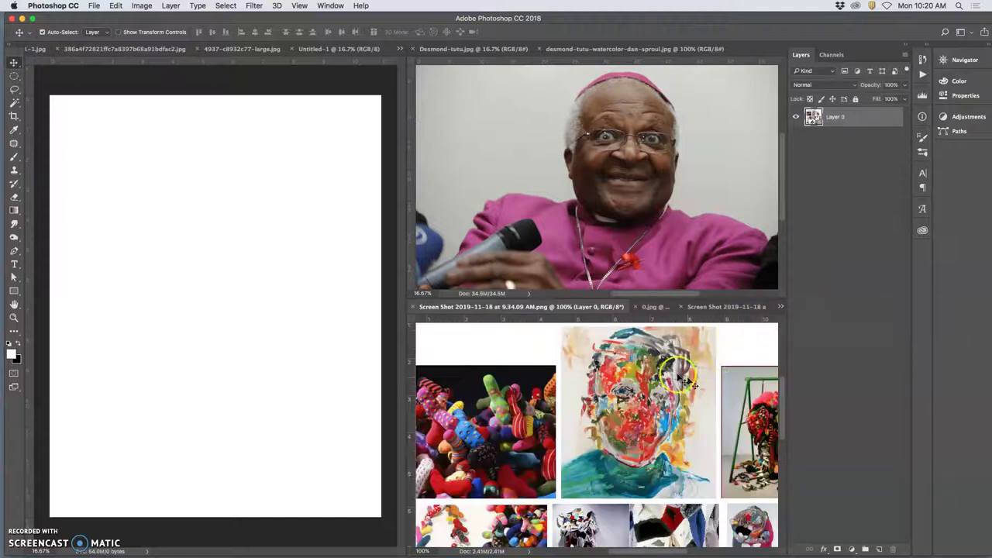
Move the painted portrait, 4937-c8932c77-large.jpg and _48448301_009846031-1.jpg into the upper-right group
click(398, 49)
click(233, 50)
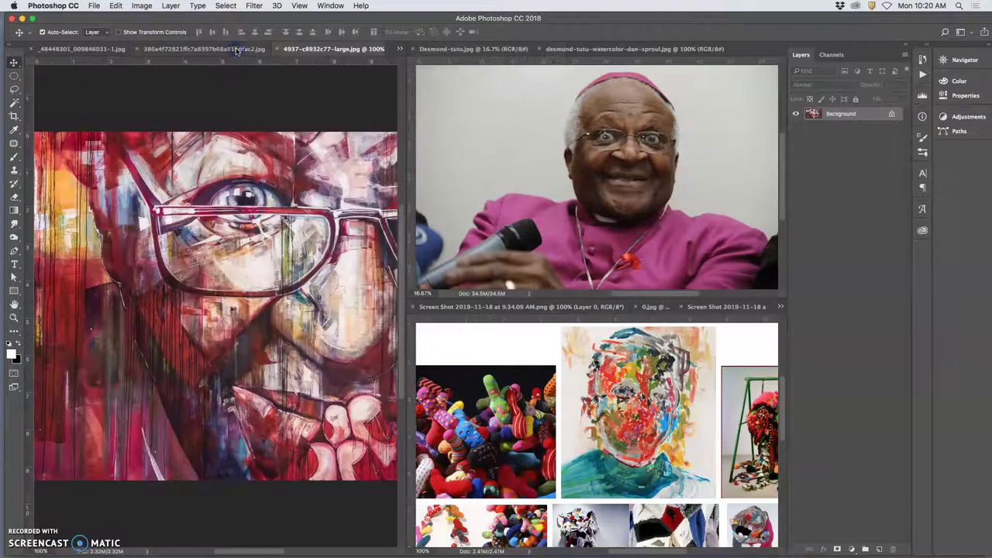
click(164, 50)
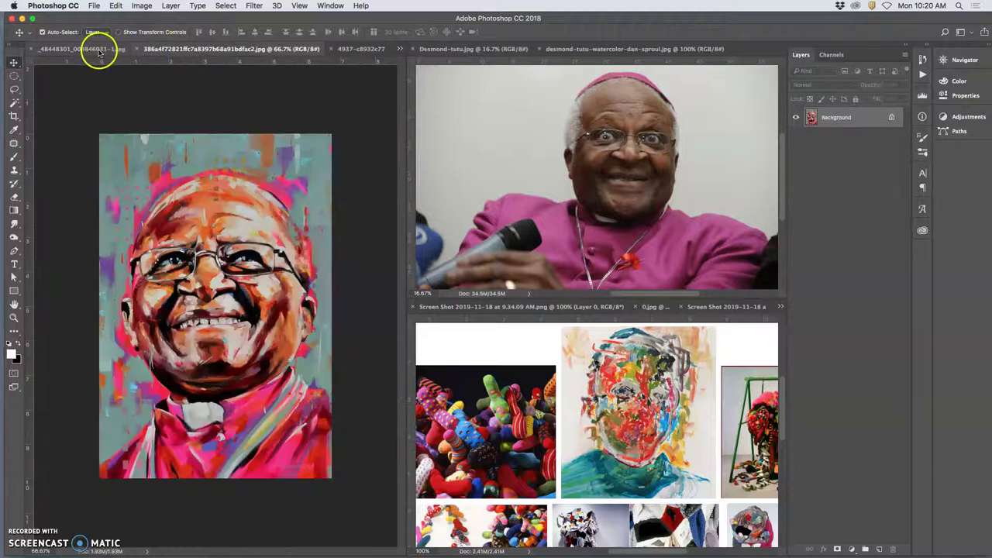
mouse_move(221, 60)
mouse_down()
mouse_move(233, 47)
mouse_move(532, 78)
mouse_move(728, 45)
mouse_move(701, 53)
mouse_up()
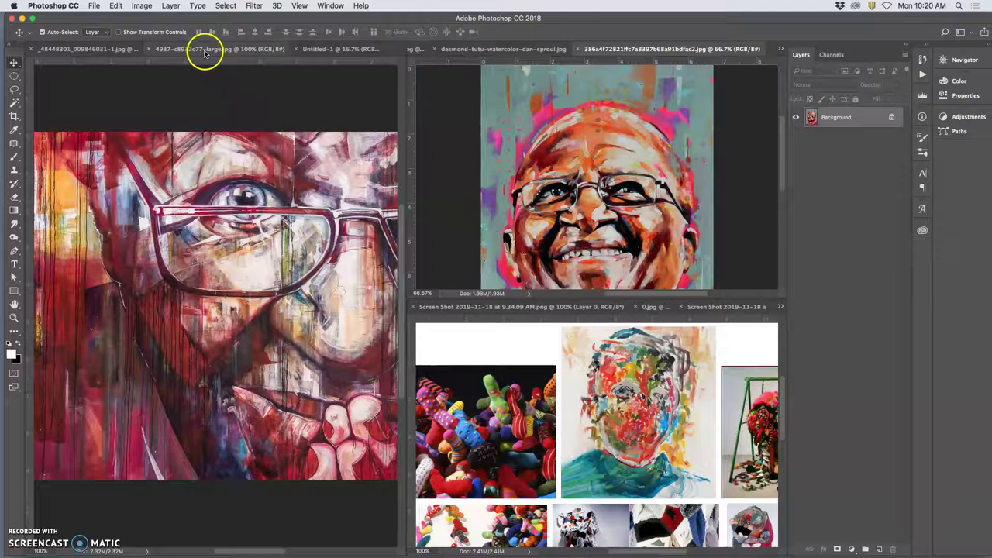
drag(223, 50, 713, 55)
click(131, 51)
drag(121, 53, 466, 65)
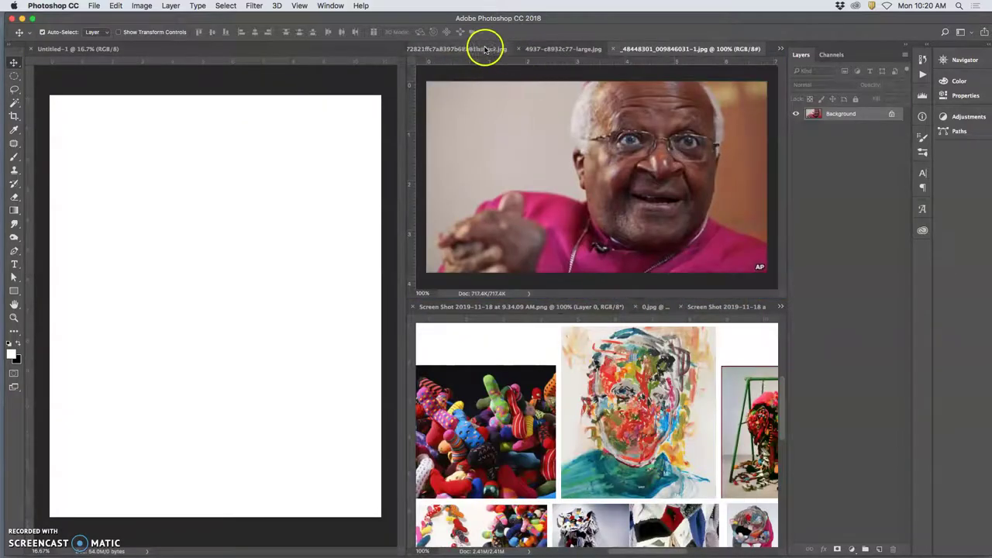
Reorder the upper group's tabs and show the Desmond-tutu.jpg photo there
click(479, 48)
drag(724, 52, 604, 46)
click(780, 48)
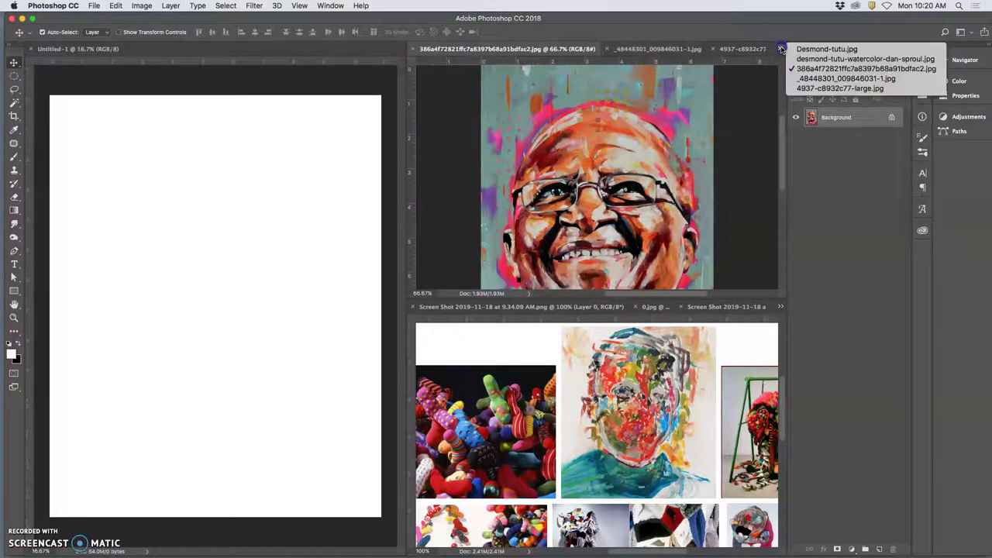
click(806, 87)
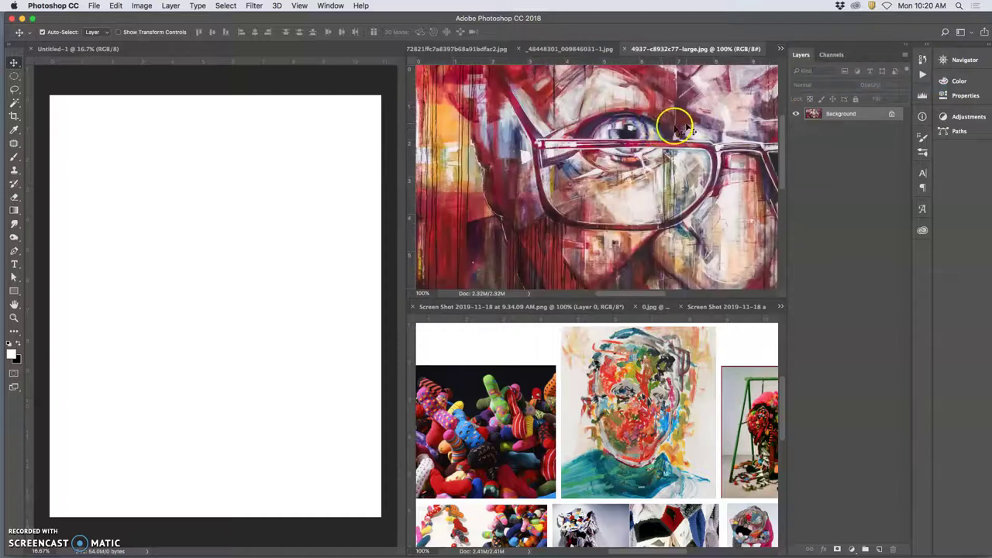
click(780, 48)
click(810, 49)
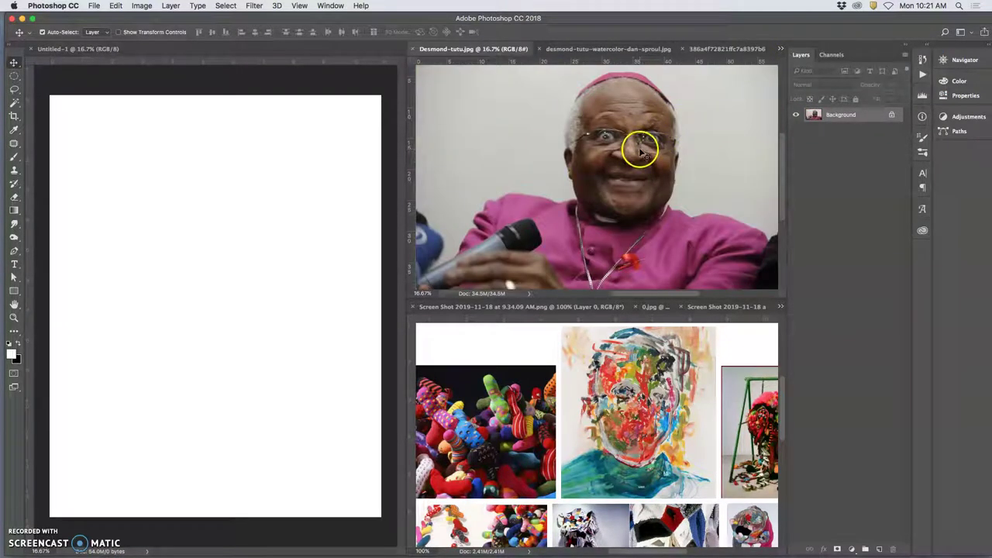
Compare 0.jpg with the 9.34.09 AM collage below, then return to Untitled-1
click(653, 306)
click(742, 316)
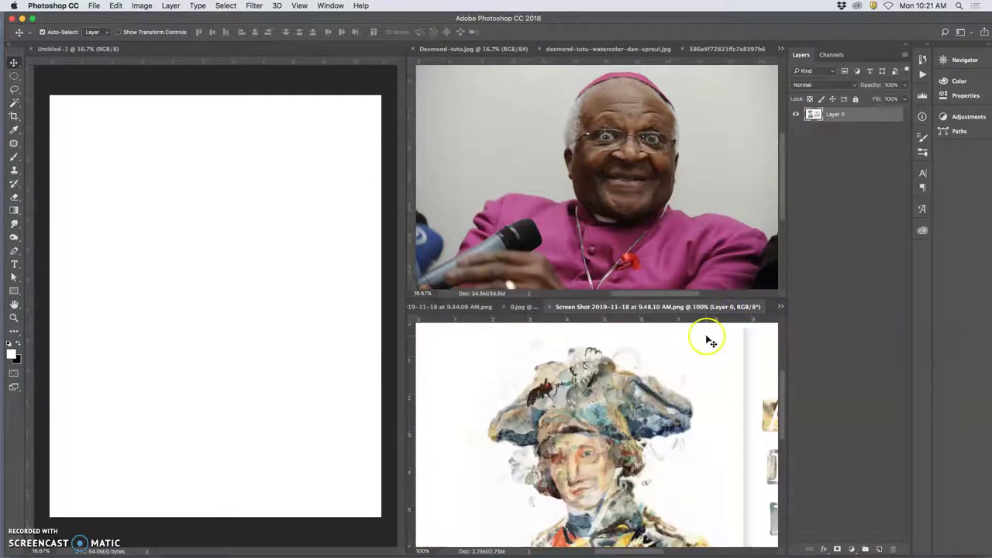
click(524, 307)
click(487, 308)
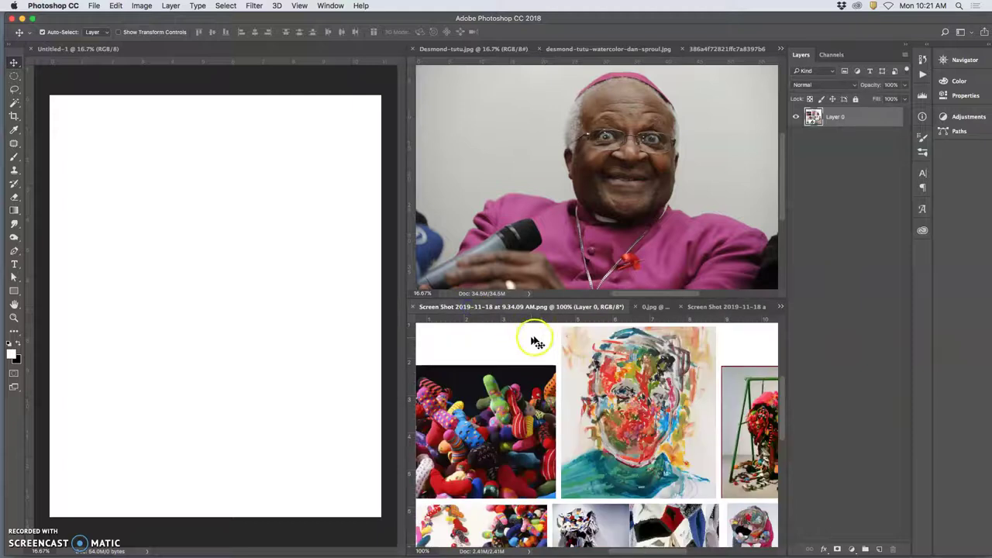
click(648, 308)
click(521, 309)
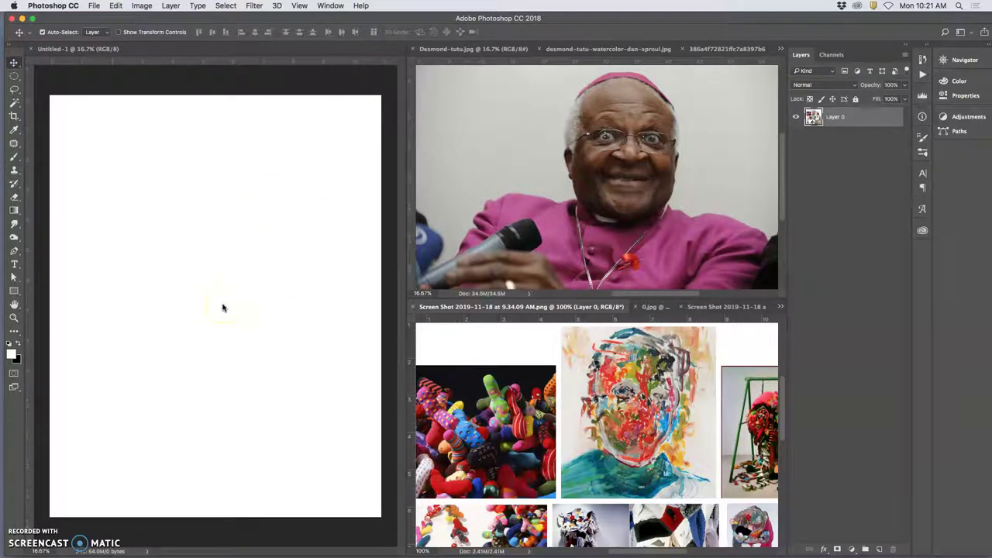
click(78, 49)
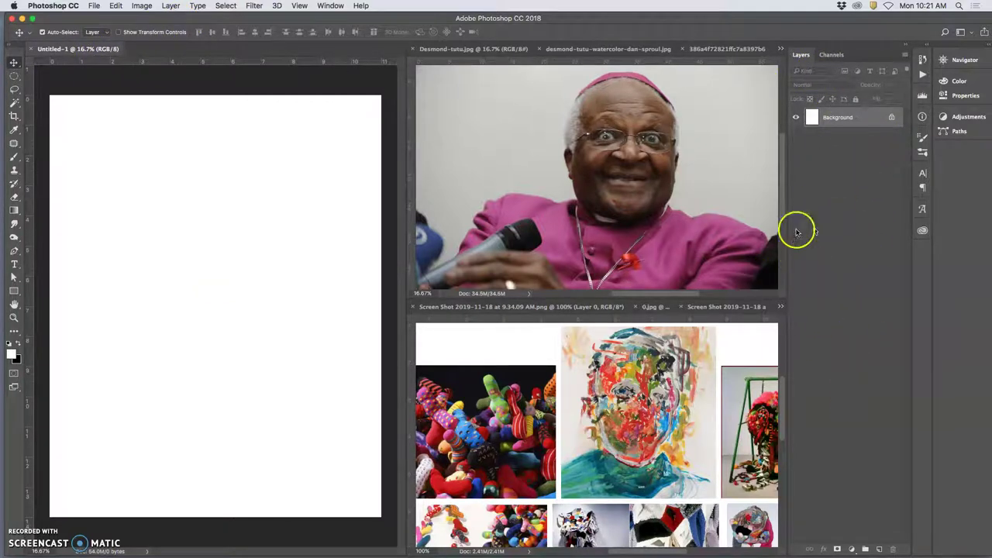
Switch to the Painting workspace and move the Layers tab among Channels and Paths
click(329, 6)
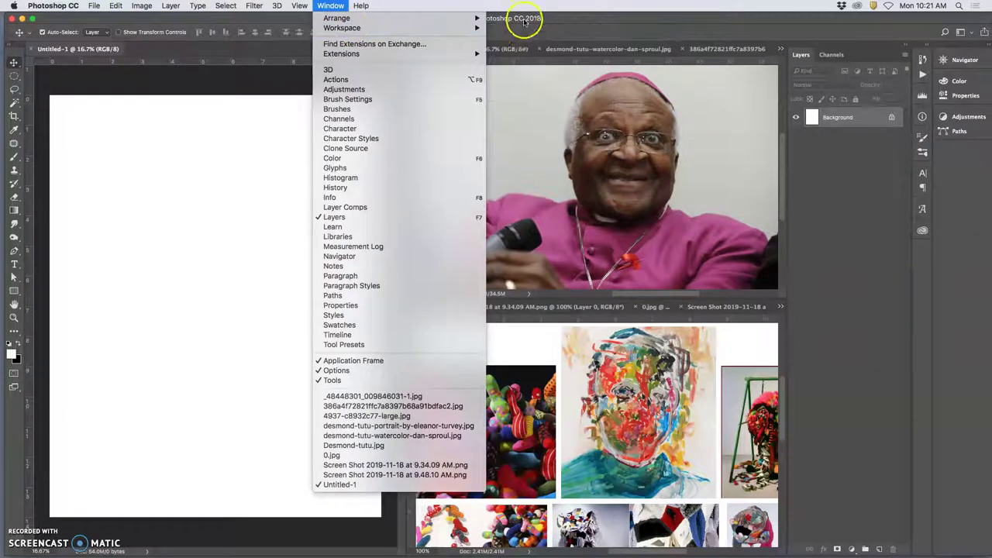
mouse_move(485, 30)
click(511, 68)
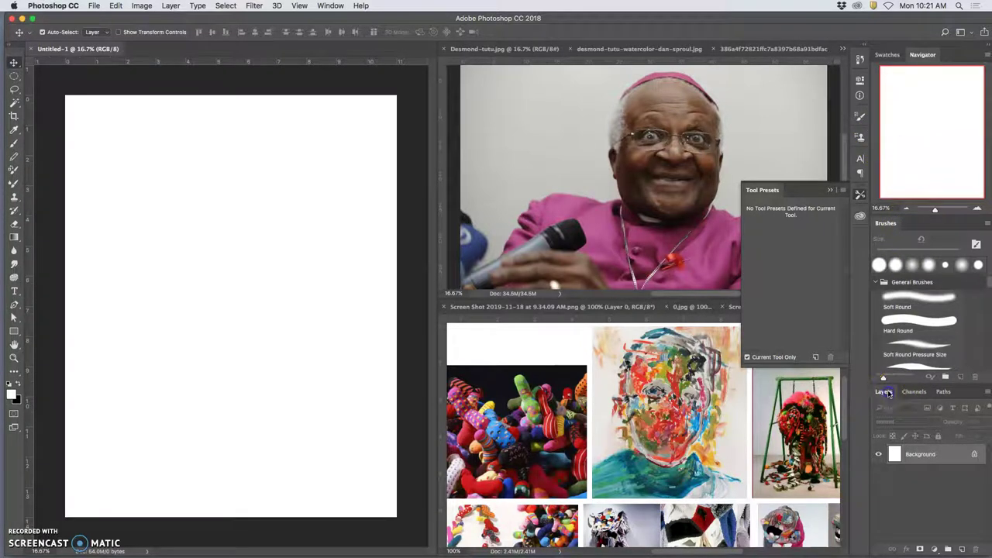
mouse_move(883, 393)
mouse_down()
mouse_move(854, 294)
mouse_move(891, 395)
mouse_move(775, 341)
mouse_move(945, 391)
mouse_up()
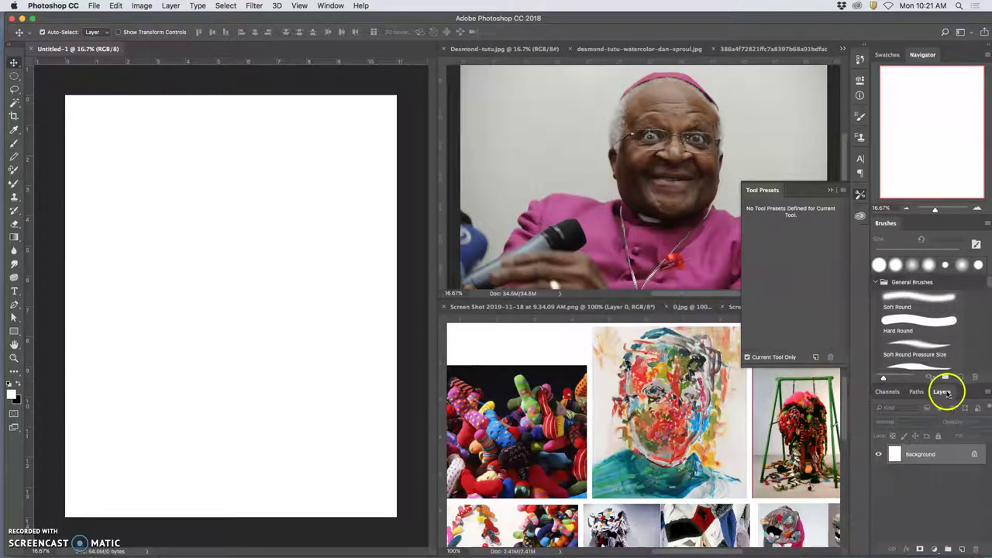
Restore the Essentials (Default) workspace
click(330, 6)
mouse_move(342, 28)
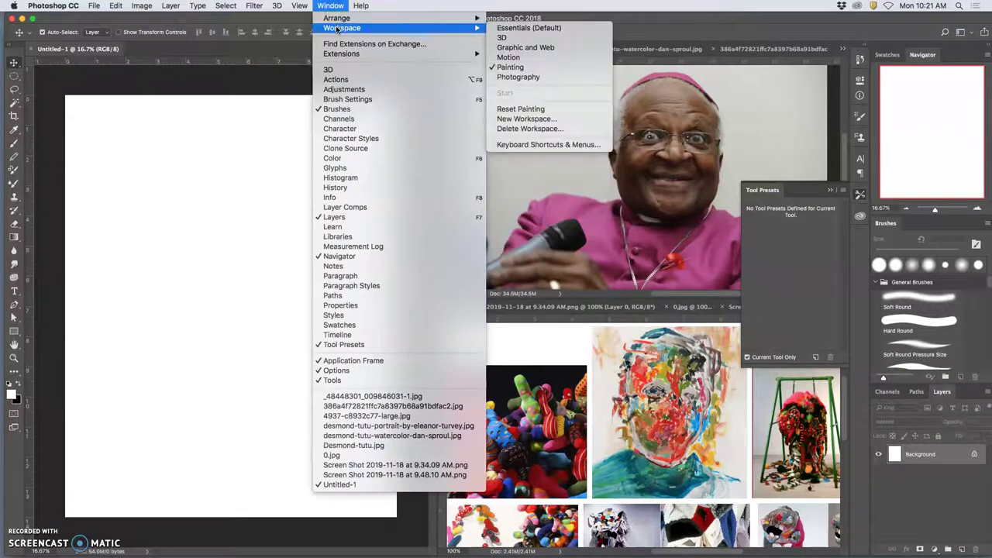
click(523, 29)
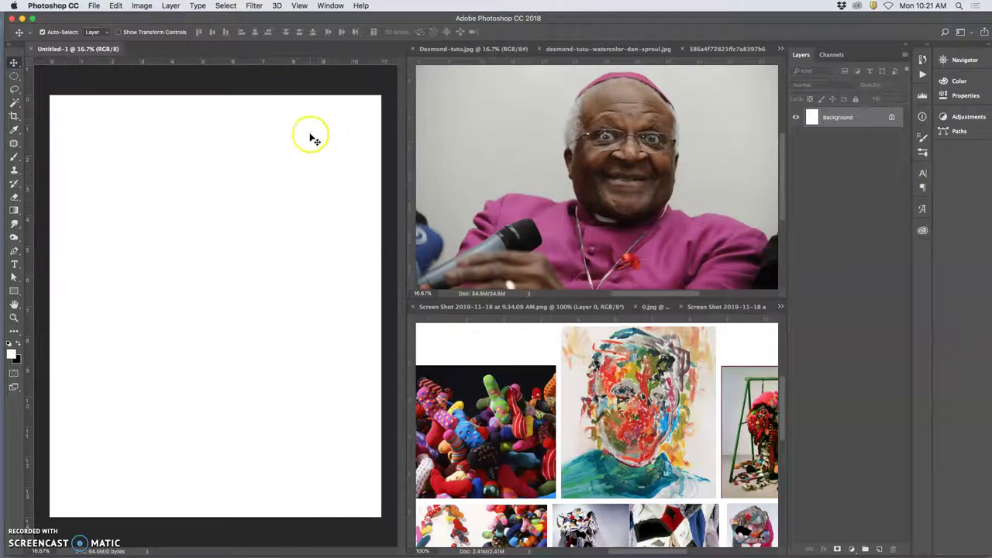
Convert the Background into an editable layer named Blank White and lock it fully
double_click(831, 118)
click(581, 251)
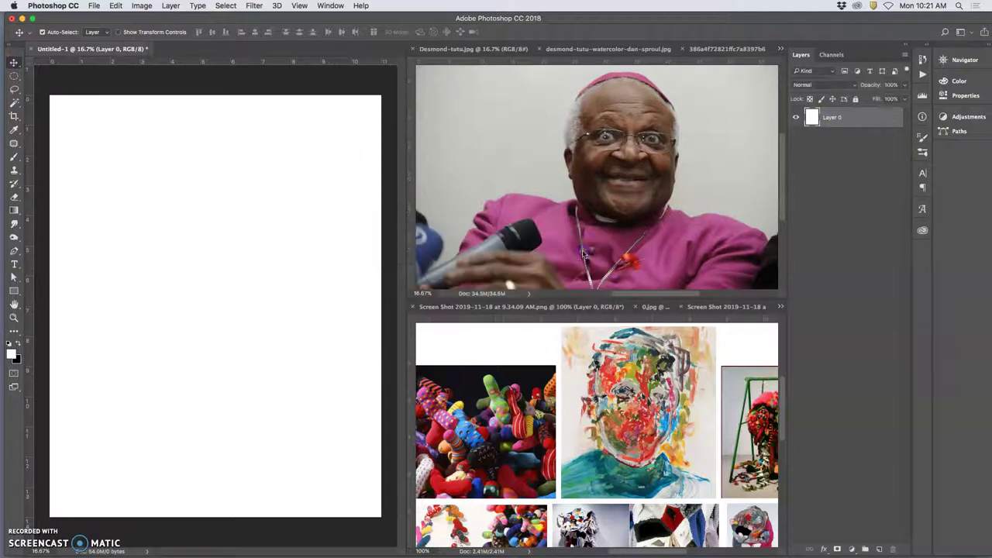
click(855, 99)
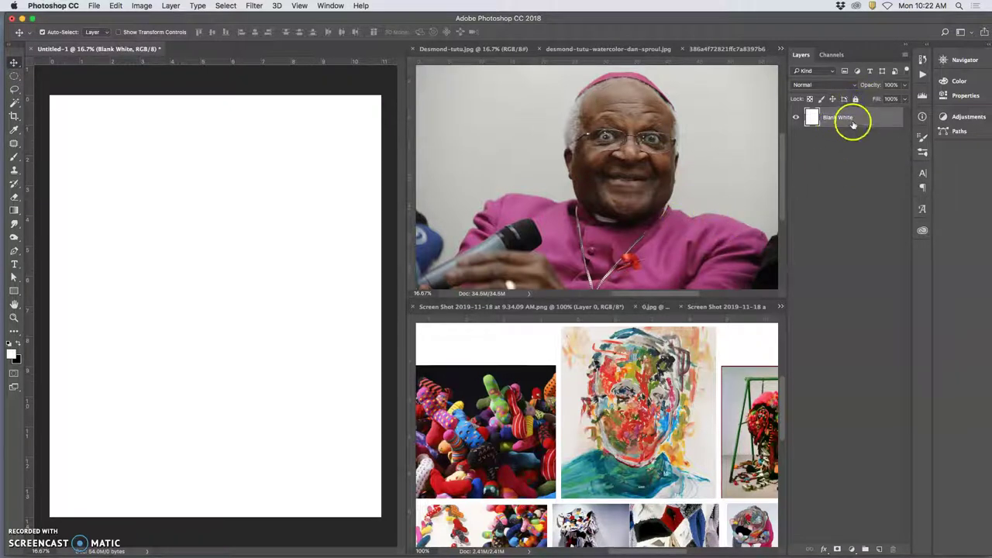
Add a new layer named Speed Sketch Layer and select the Brush tool
click(879, 548)
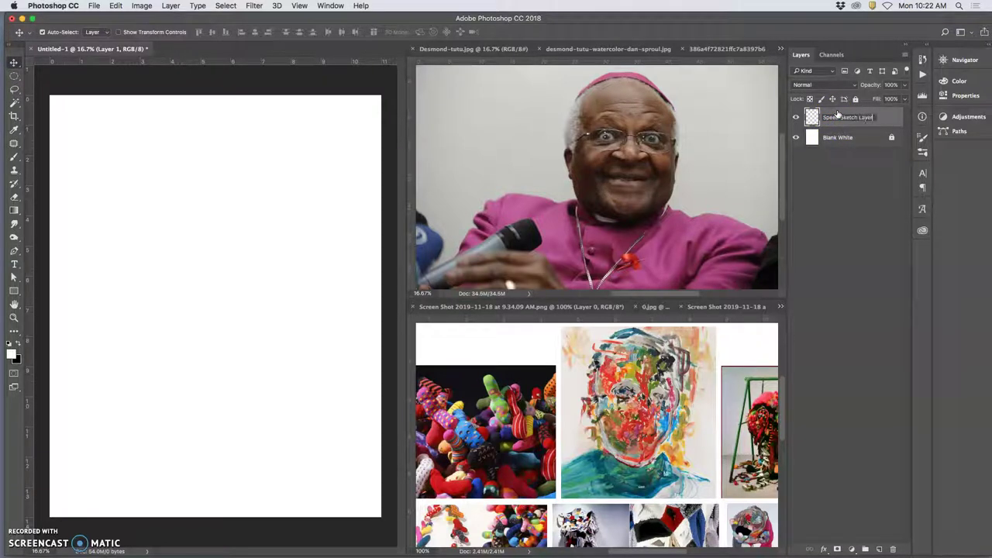
click(885, 116)
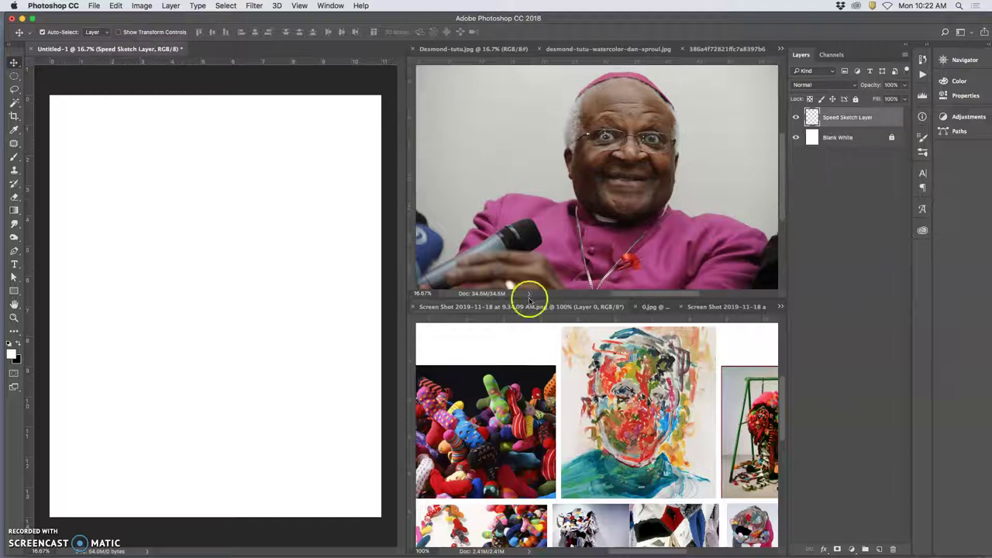
click(14, 158)
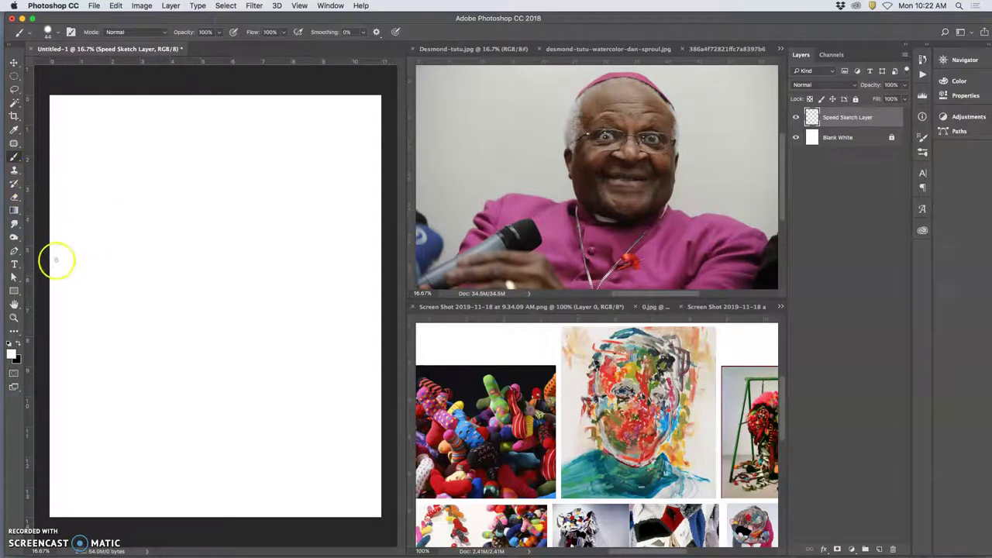
Load Kyle's Real Watercolor wet brush preset from the tool preset picker
click(14, 159)
click(15, 158)
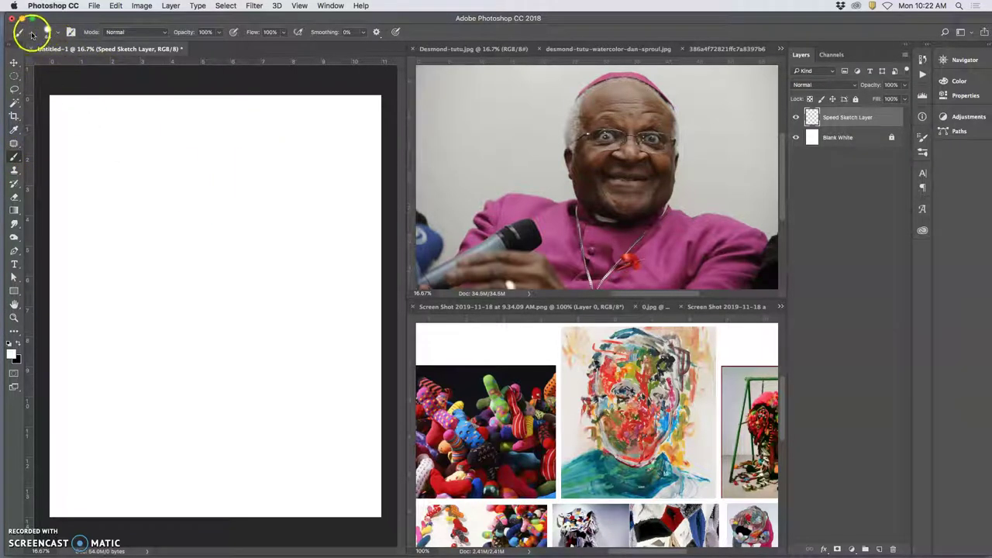
click(31, 34)
click(32, 35)
click(30, 35)
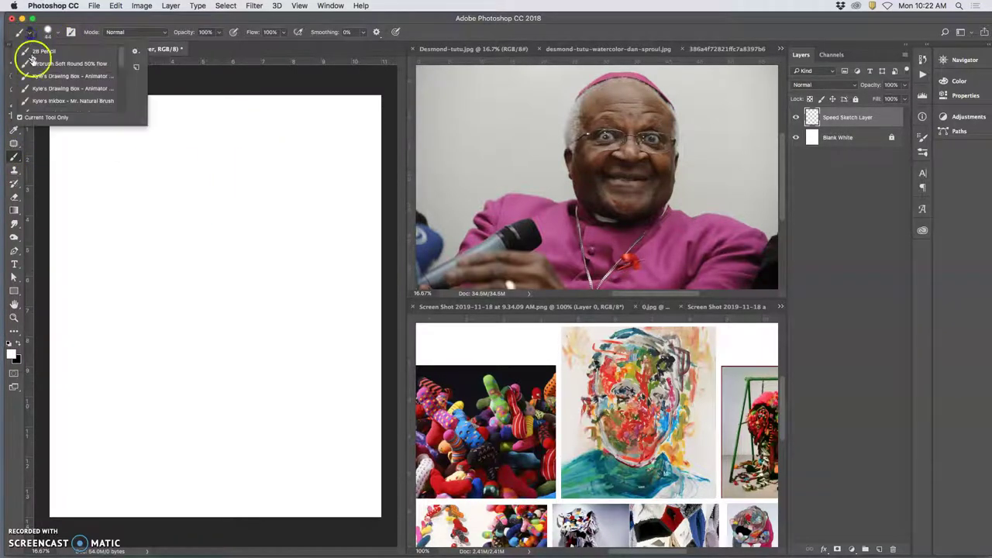
mouse_move(122, 59)
mouse_down()
mouse_move(116, 109)
mouse_move(122, 57)
mouse_up()
click(81, 105)
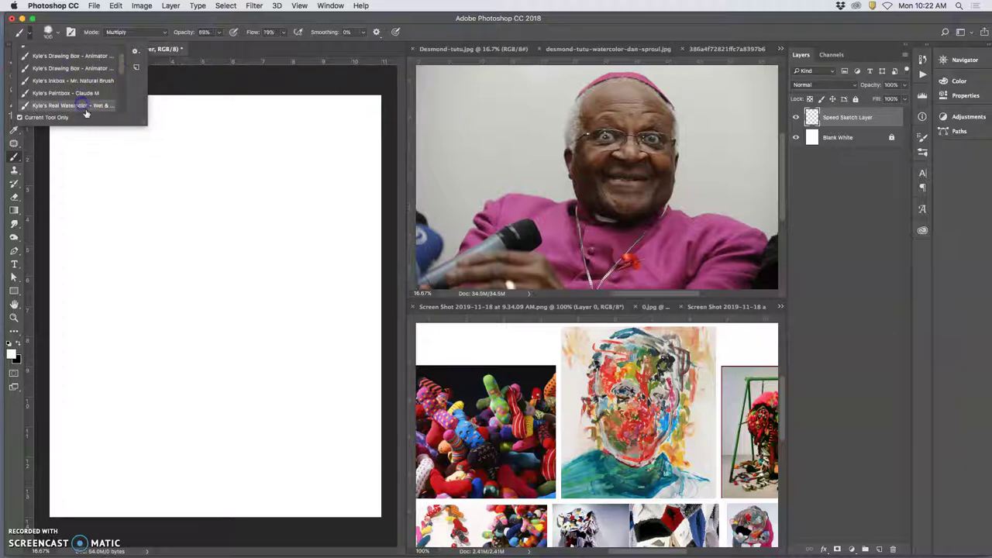
click(193, 141)
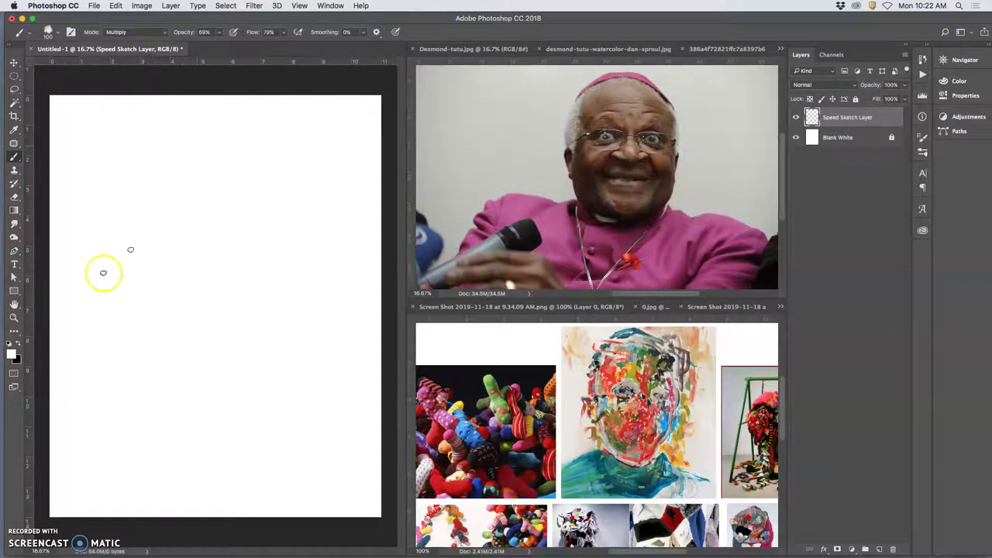
Reset to black-on-white default colours and paint a few grey test strokes
click(9, 344)
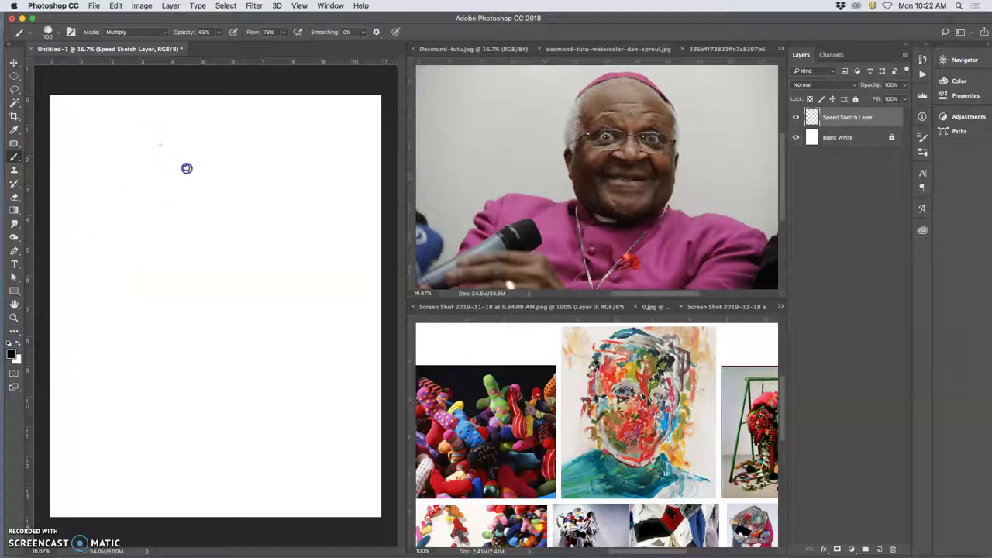
drag(181, 252, 200, 268)
mouse_move(212, 161)
mouse_down()
mouse_move(190, 202)
mouse_move(193, 246)
mouse_move(217, 234)
mouse_move(204, 228)
mouse_move(189, 192)
mouse_up()
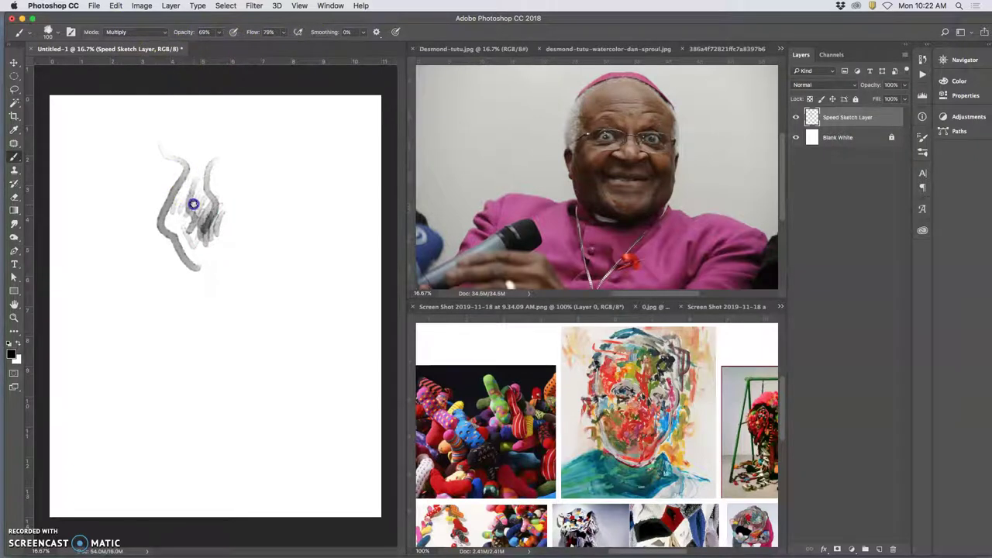
mouse_move(181, 241)
mouse_down()
mouse_move(208, 255)
mouse_move(244, 226)
mouse_move(237, 285)
mouse_move(236, 246)
mouse_move(161, 186)
mouse_move(210, 199)
mouse_up()
click(14, 90)
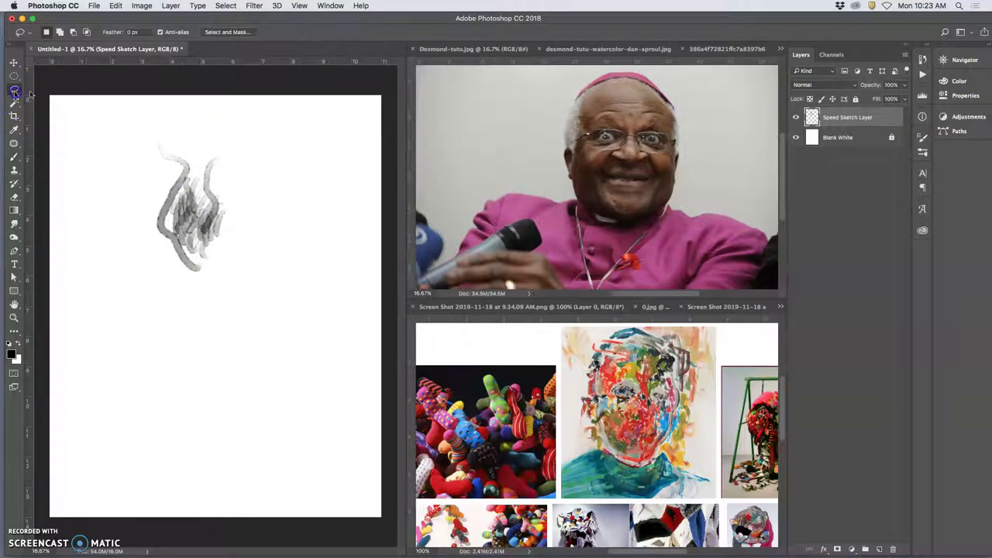
Clear the test strokes and load the 28 Pencil tool preset for the brush
key(super+a)
key(BackSpace)
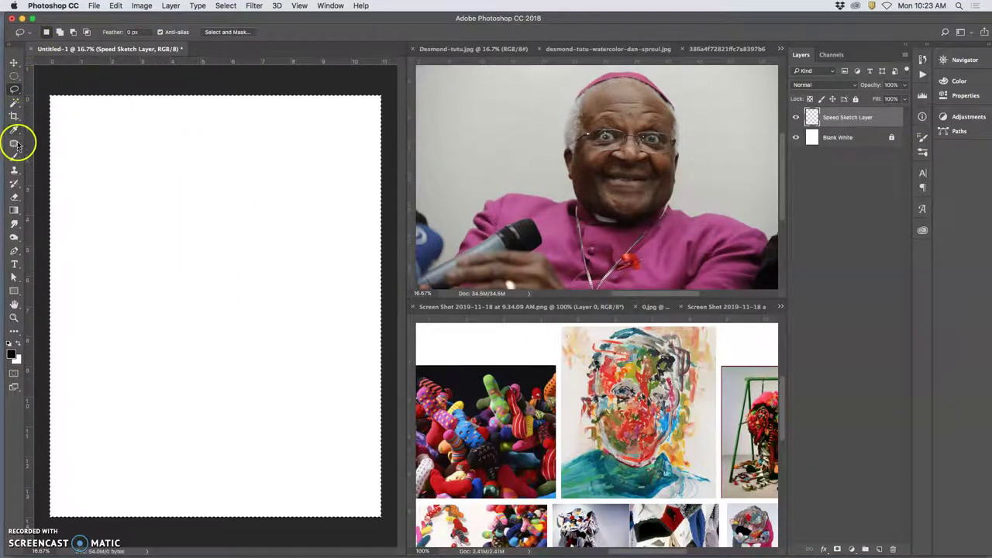
click(14, 156)
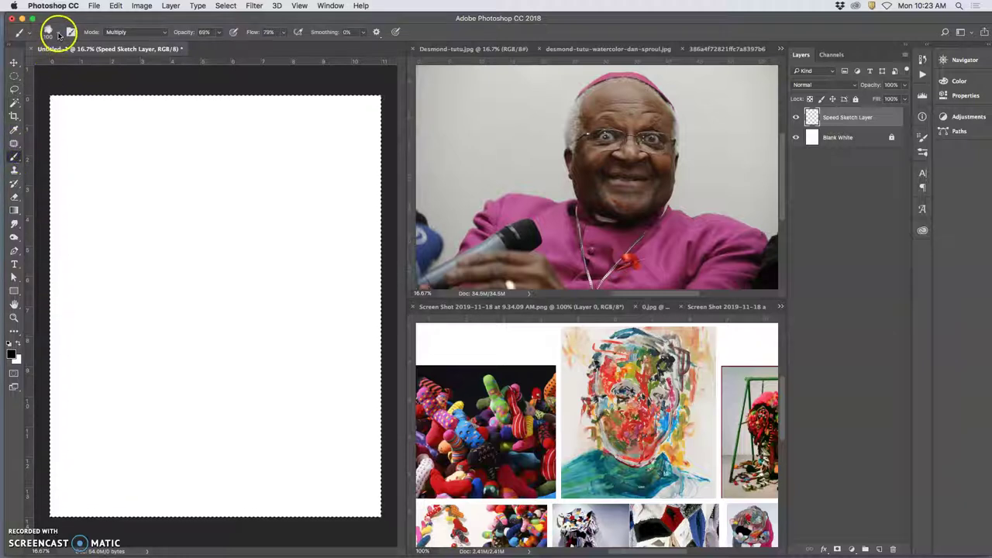
click(32, 35)
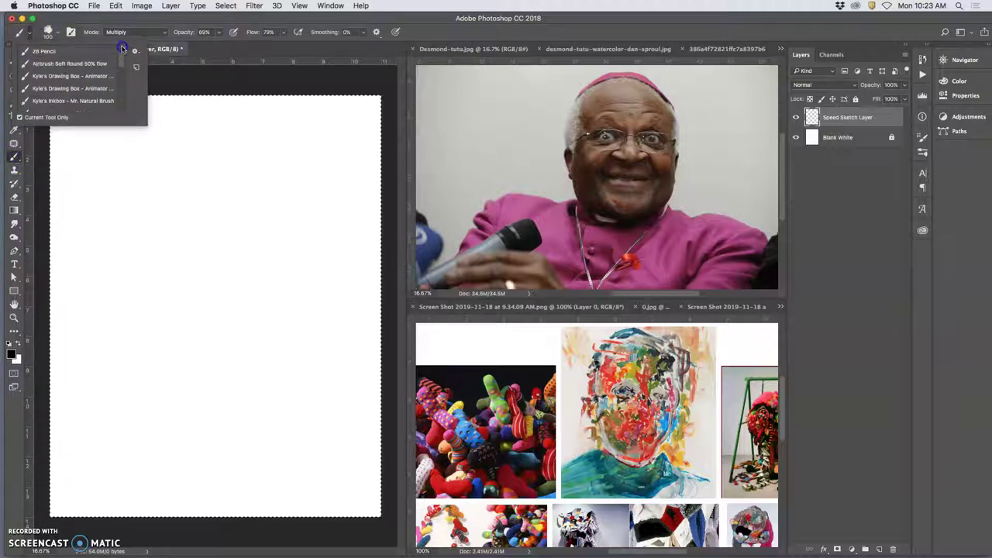
click(66, 50)
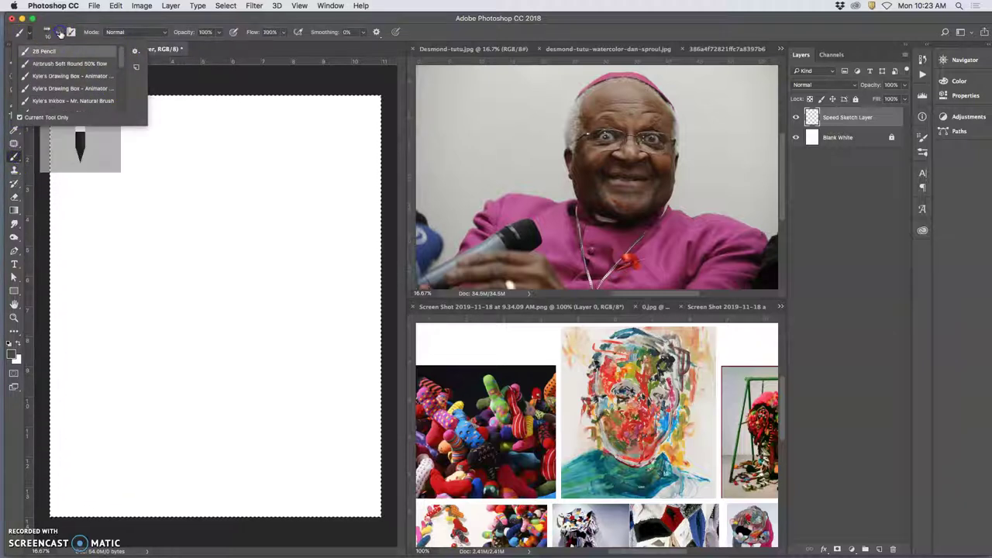
Choose the Hard Round Pressure Size brush tip in the Brush Preset picker
click(58, 35)
click(57, 35)
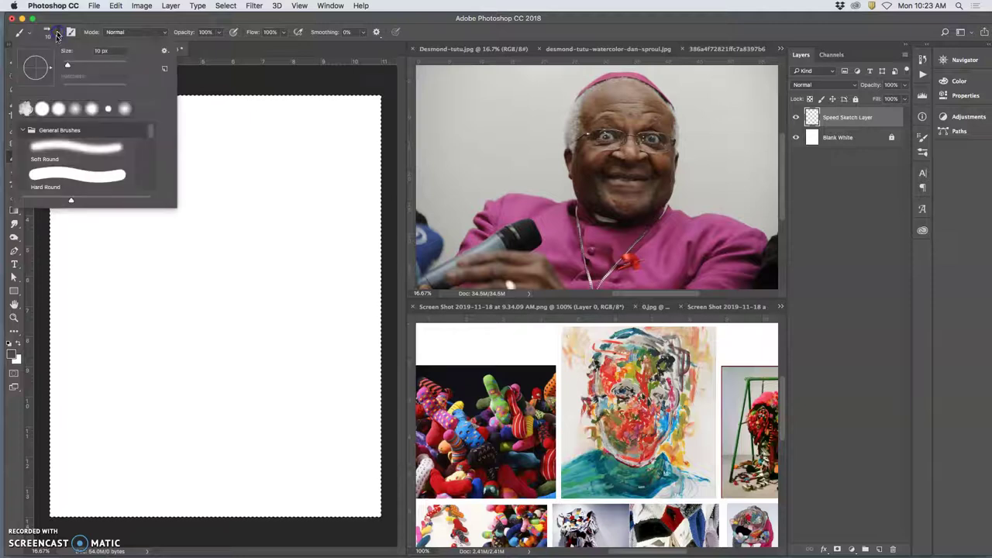
click(43, 108)
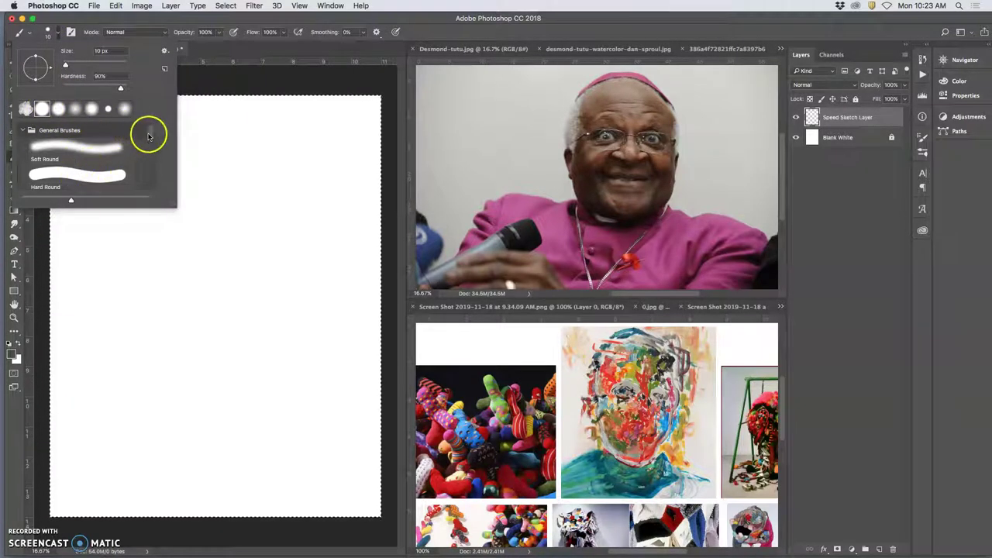
drag(143, 137, 143, 149)
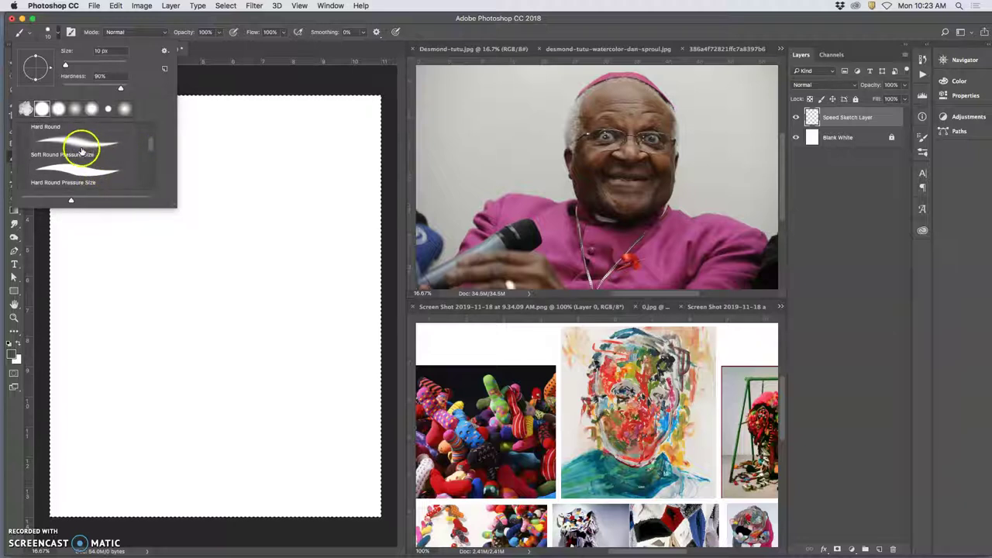
click(75, 172)
click(210, 84)
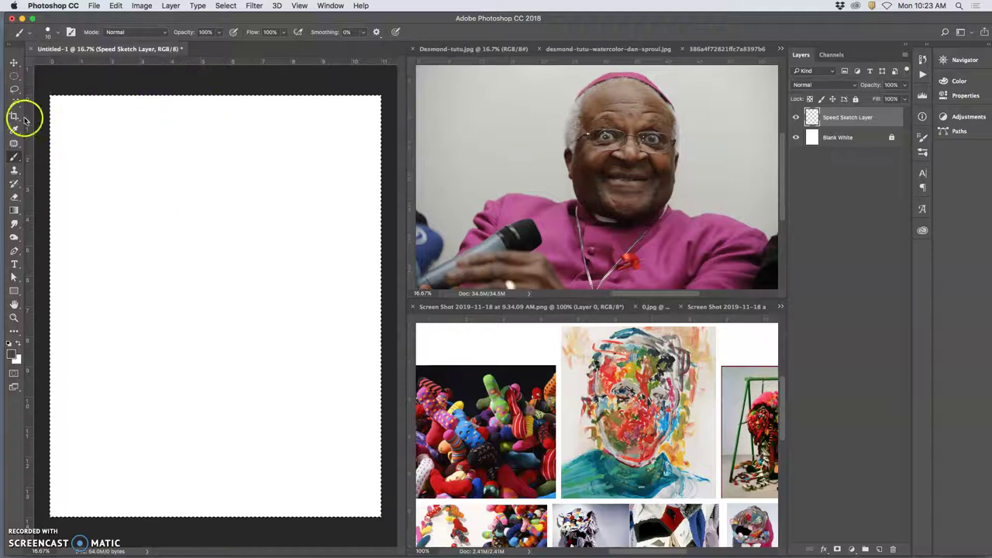
Enlarge the Hard Round Pressure Size brush to 396 px
click(15, 90)
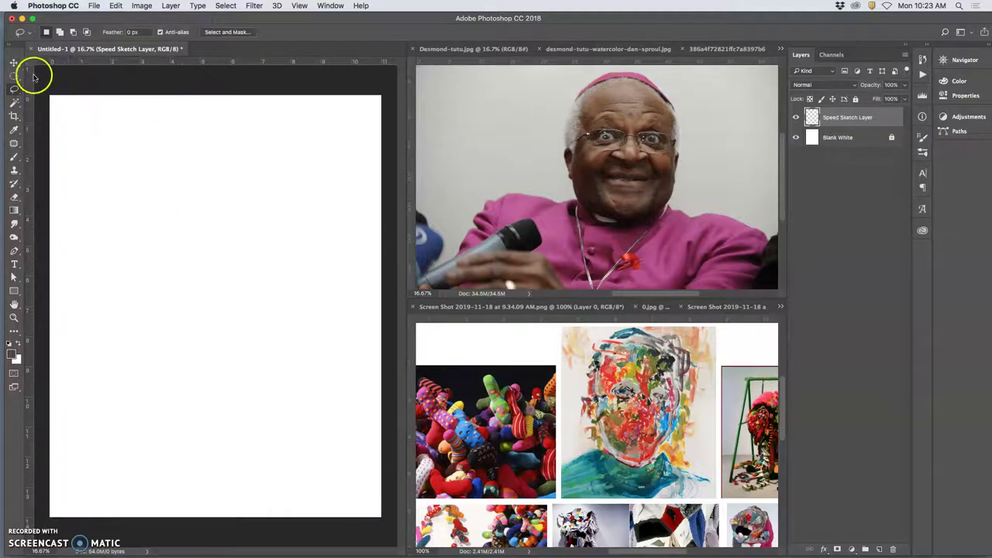
click(14, 155)
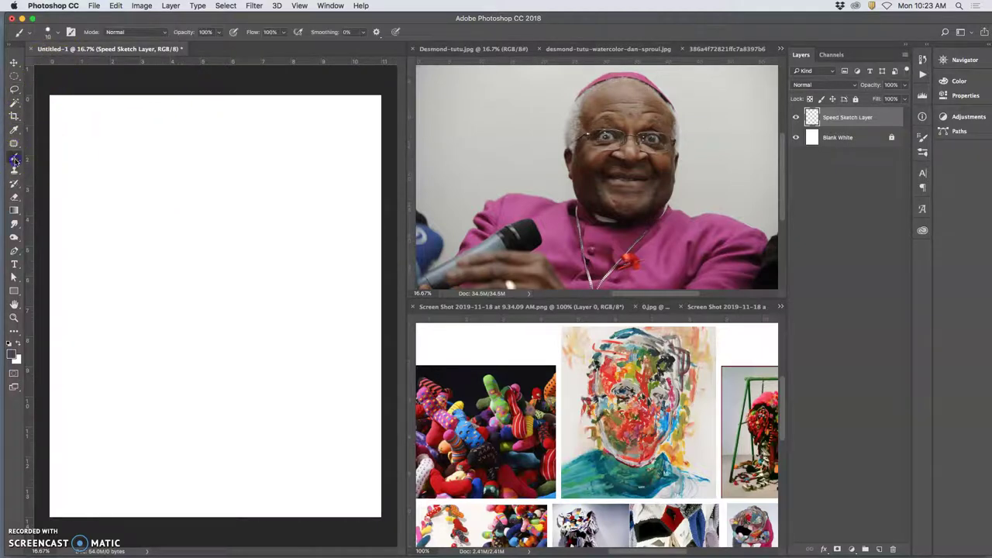
click(59, 35)
click(90, 180)
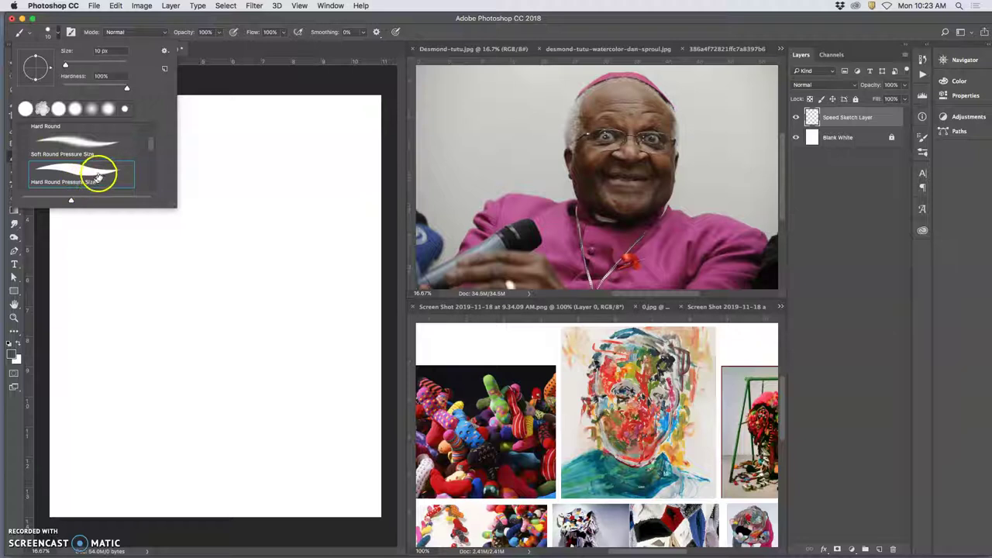
drag(66, 65, 89, 66)
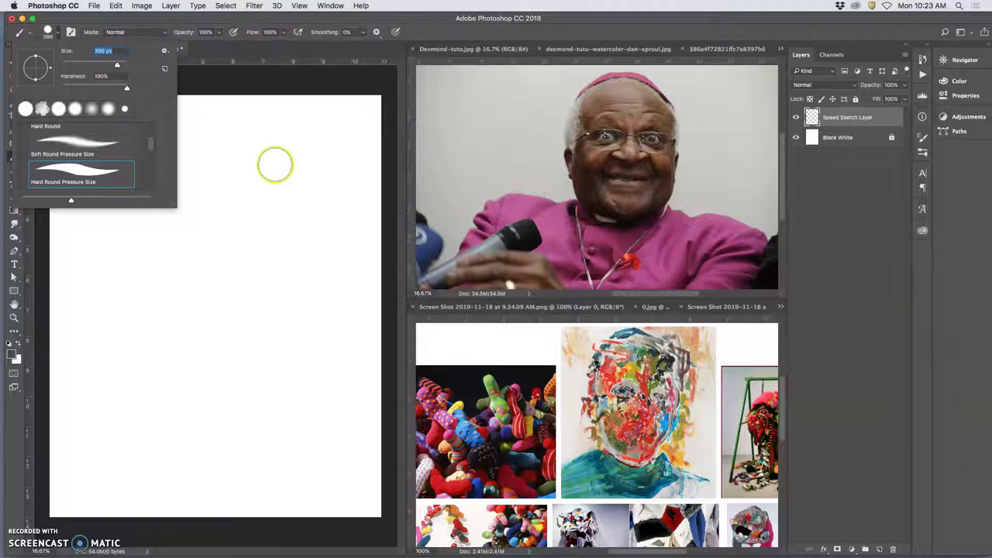
Reset colours to black and white, paint black test strokes (S-sweep, loops, scribbles), then select all
click(9, 345)
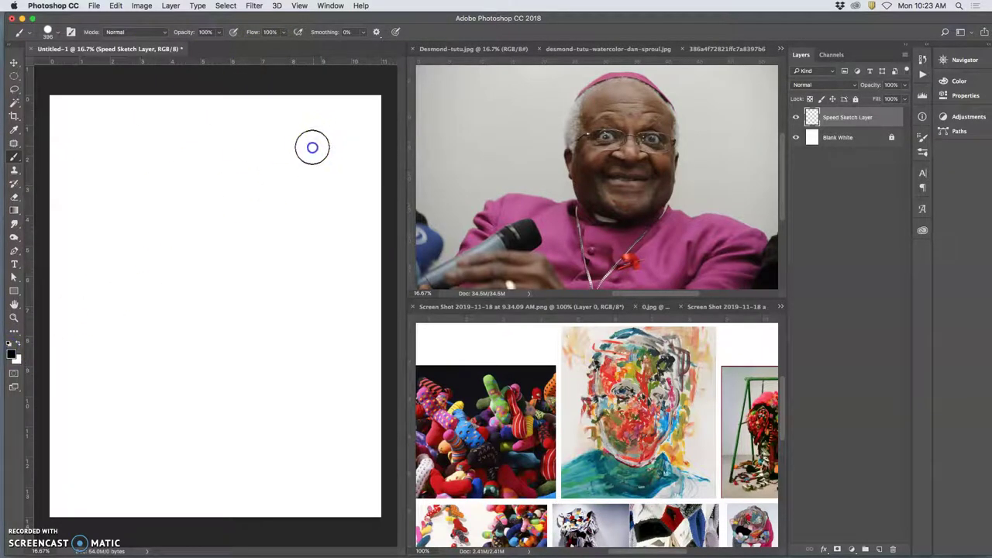
mouse_move(311, 148)
mouse_down()
mouse_move(191, 249)
mouse_move(202, 295)
mouse_move(269, 239)
mouse_move(299, 267)
mouse_move(223, 332)
mouse_move(221, 389)
mouse_move(336, 403)
mouse_move(321, 473)
mouse_up()
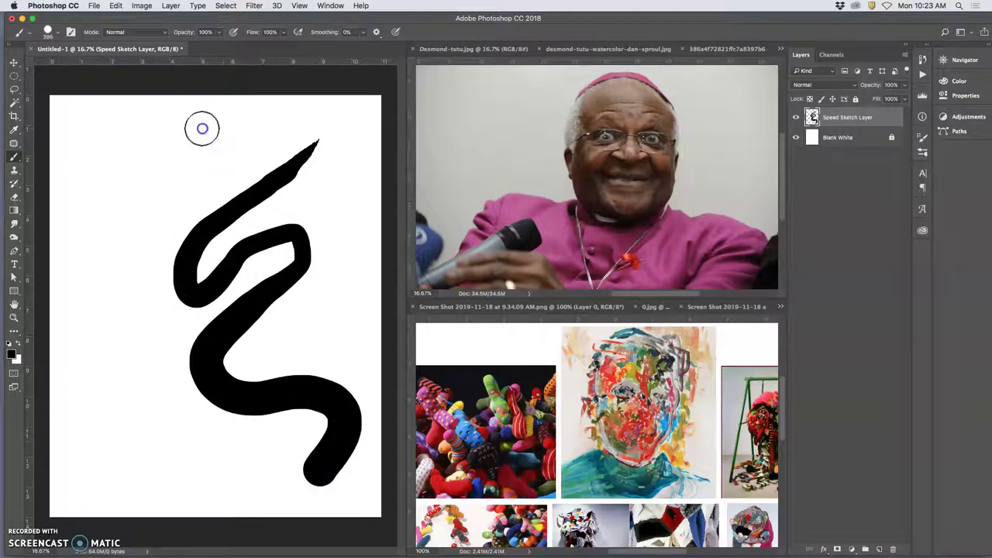
mouse_move(198, 135)
mouse_down()
mouse_move(143, 184)
mouse_move(133, 178)
mouse_move(238, 163)
mouse_move(250, 122)
mouse_move(225, 184)
mouse_move(187, 214)
mouse_move(159, 256)
mouse_up()
mouse_move(133, 296)
mouse_down()
mouse_move(128, 390)
mouse_move(217, 421)
mouse_move(312, 355)
mouse_up()
mouse_move(338, 214)
mouse_down()
mouse_move(188, 323)
mouse_move(173, 310)
mouse_move(239, 230)
mouse_move(225, 265)
mouse_up()
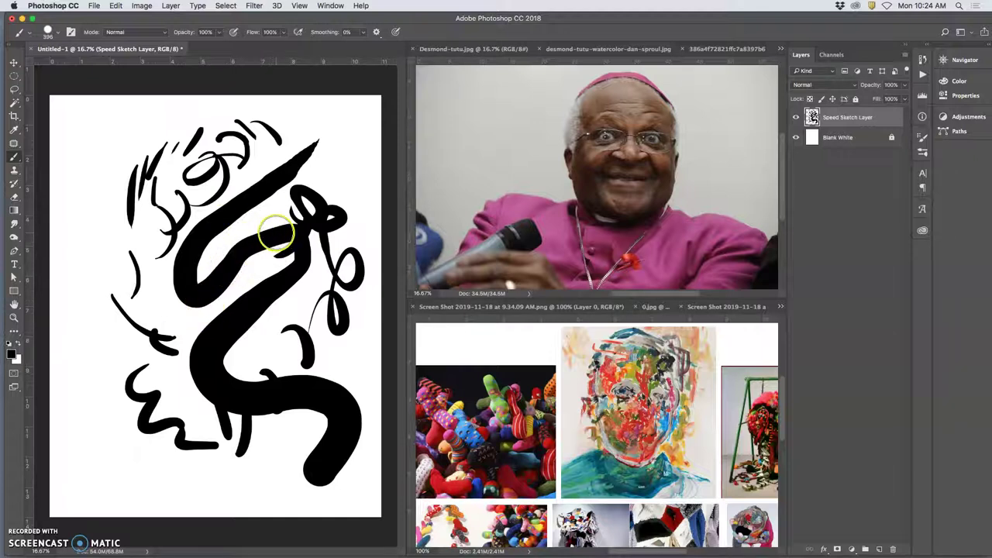
key(ctrl+a)
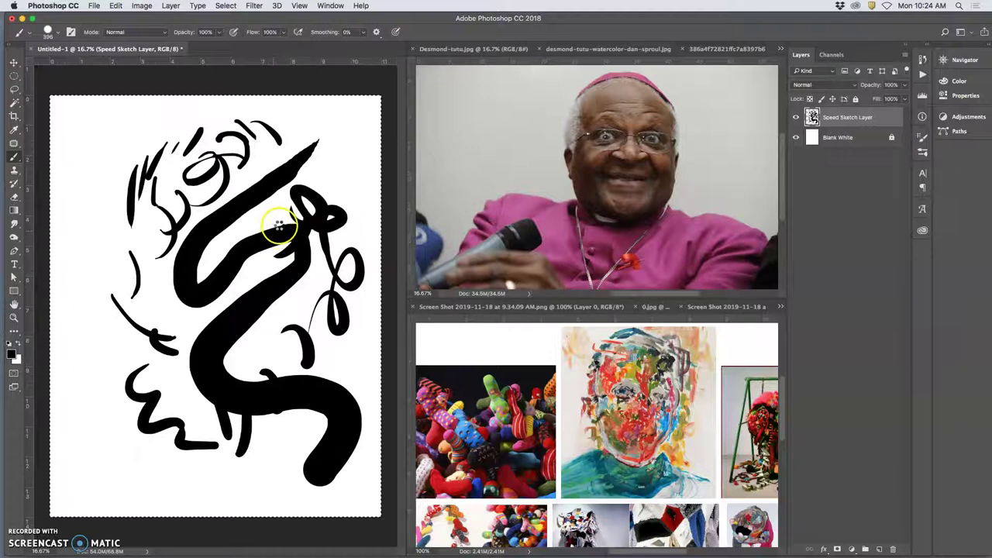
Delete the selected test strokes, deselect, then browse the Brushes panel presets and close it
key(Delete)
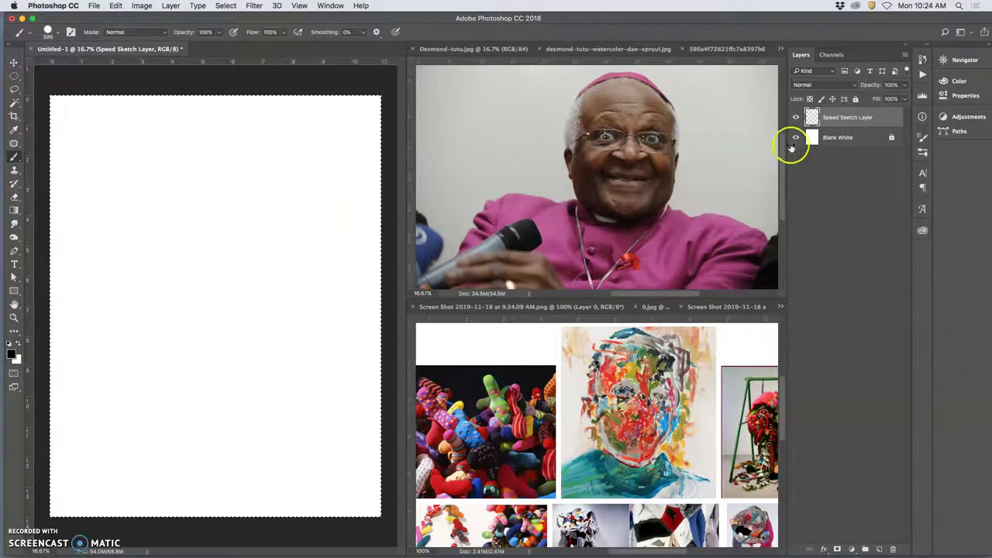
key(ctrl+d)
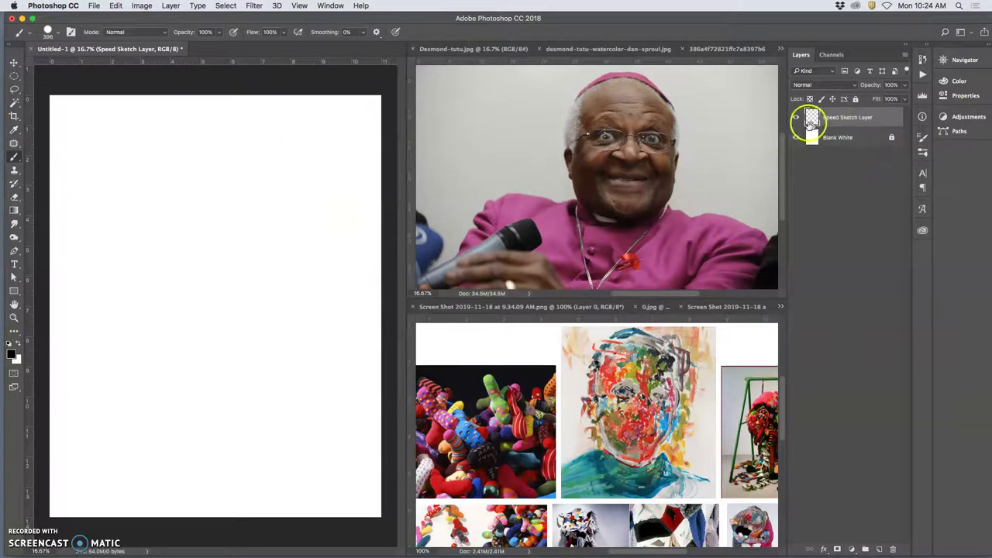
click(324, 5)
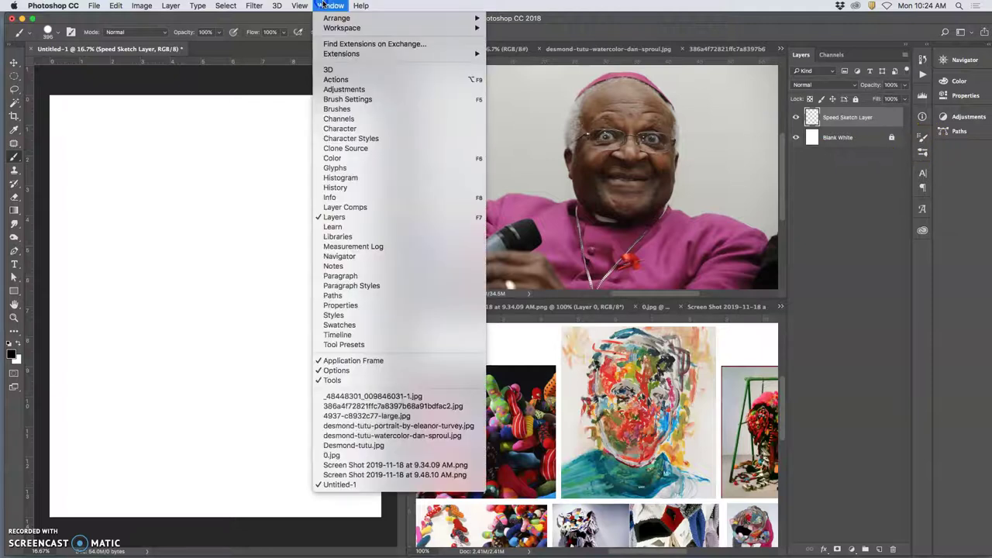
click(335, 110)
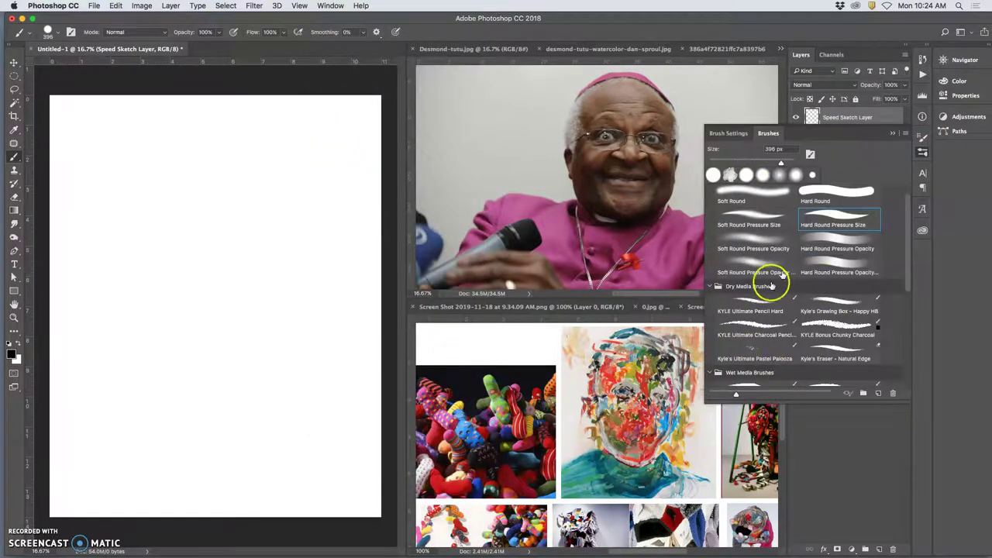
click(59, 34)
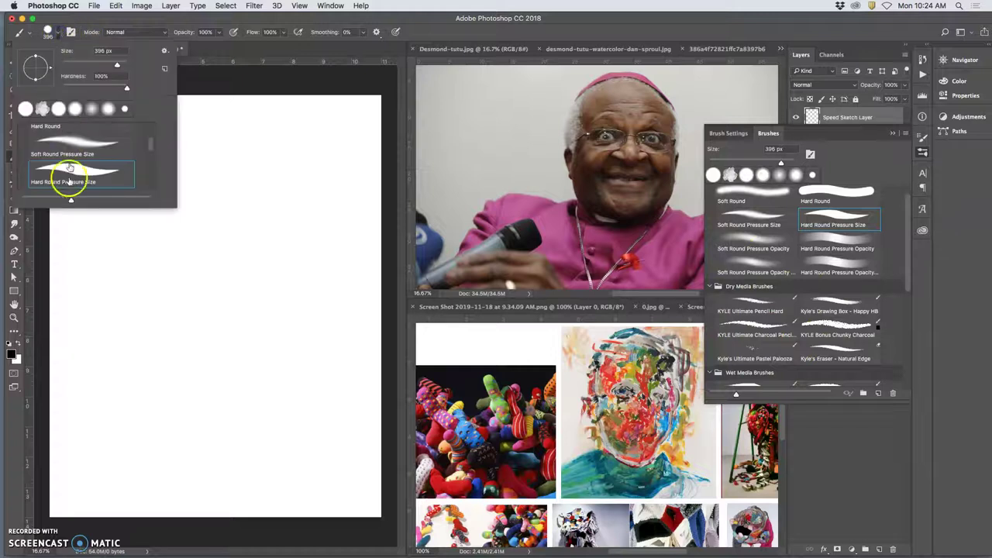
scroll(152, 145, down, 2)
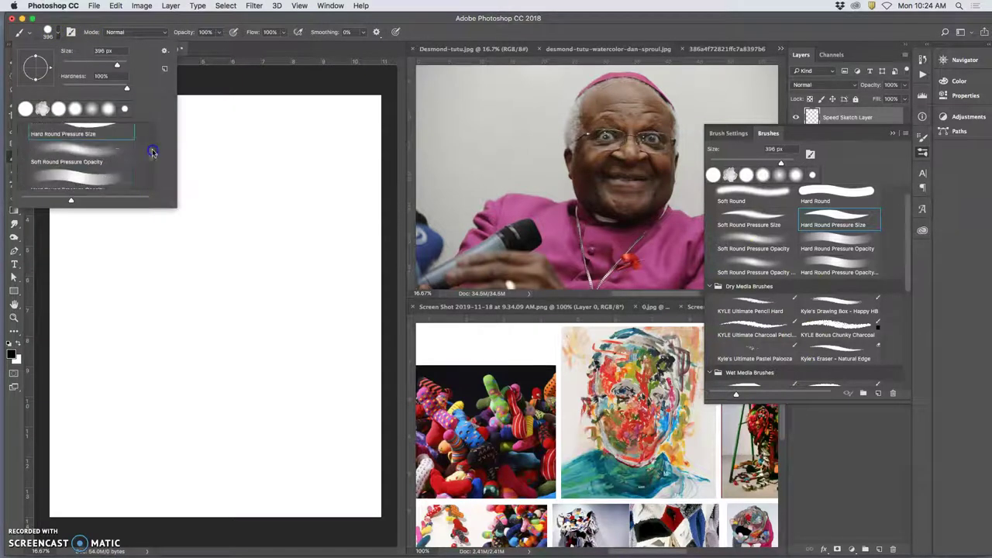
drag(152, 146, 148, 130)
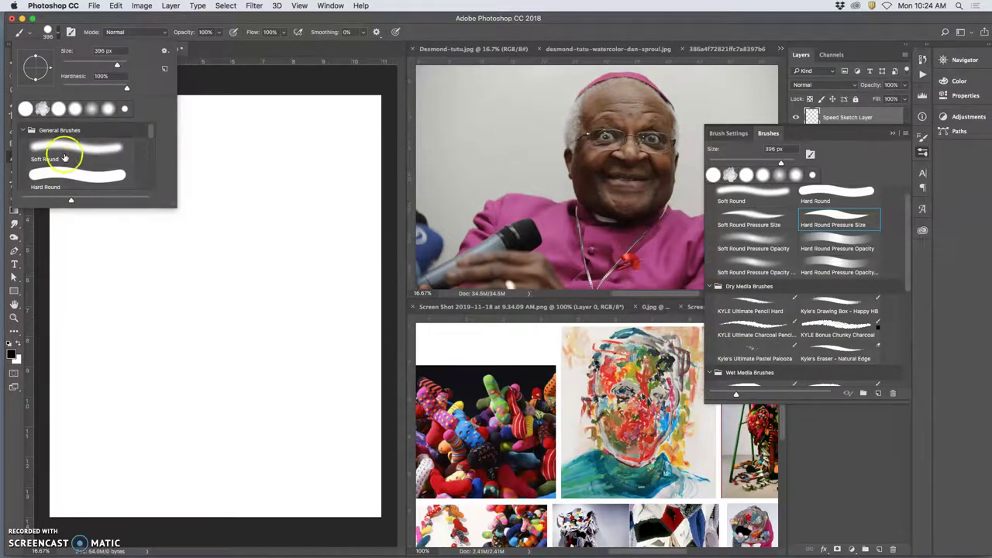
click(893, 136)
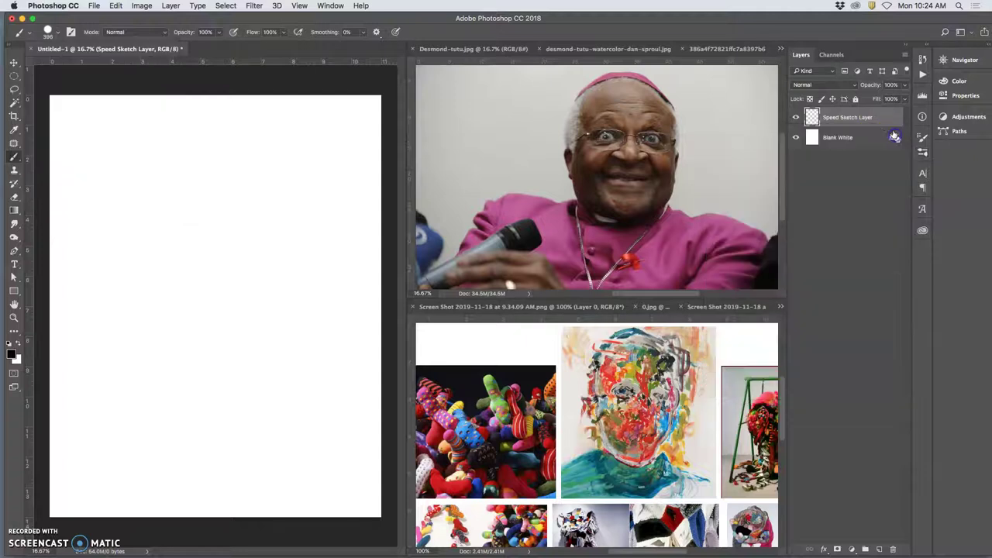
Show Brush Settings on Shape Dynamics, with Size Jitter 0% controlled by Pen Pressure
click(332, 5)
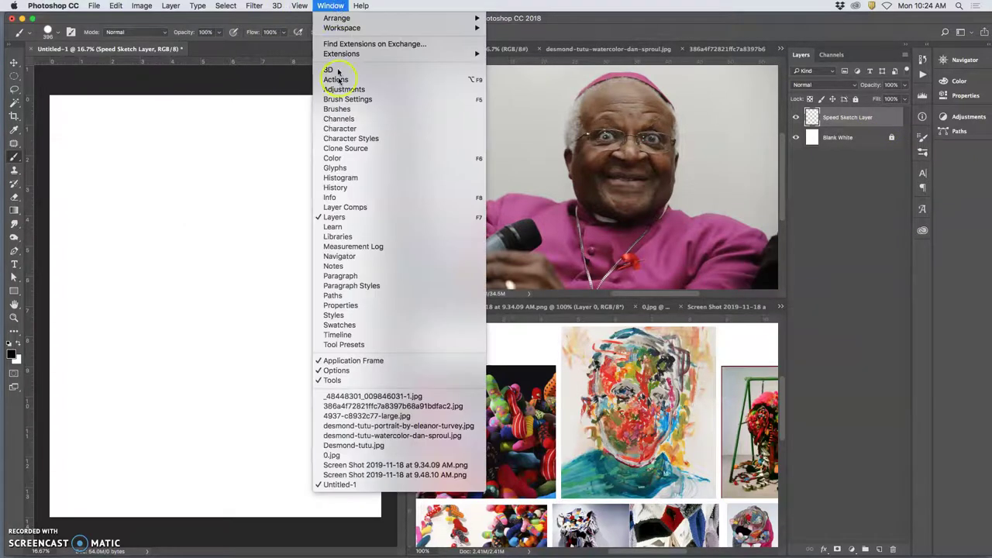
click(348, 100)
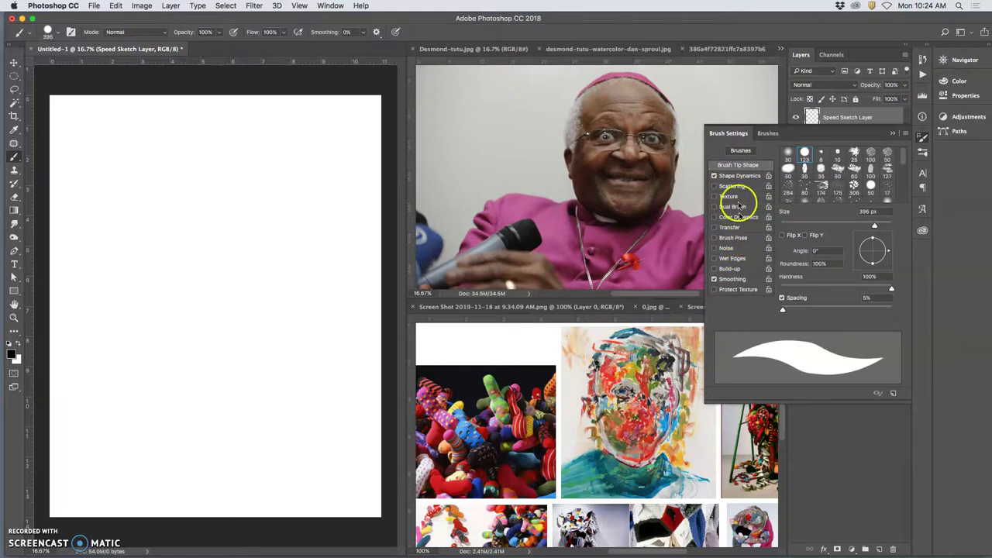
click(733, 176)
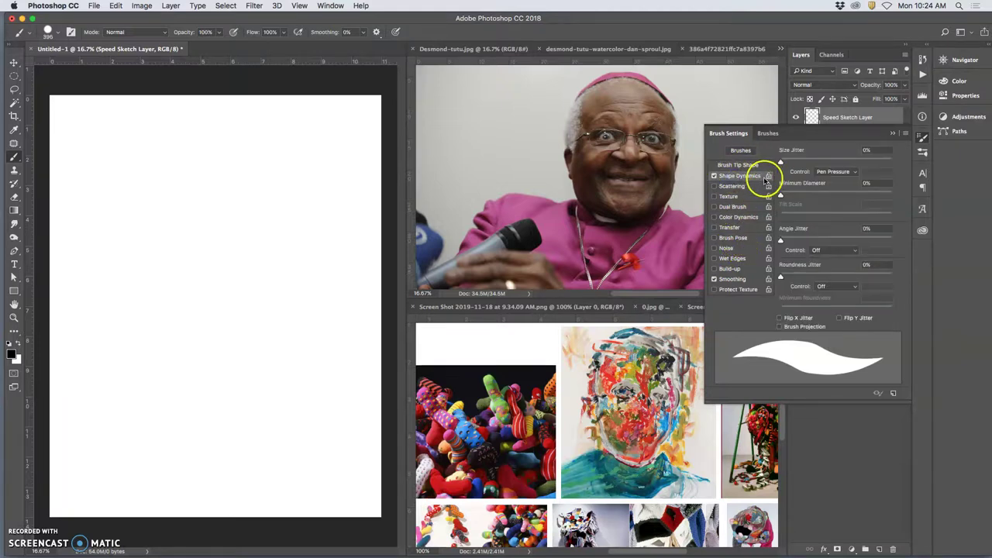